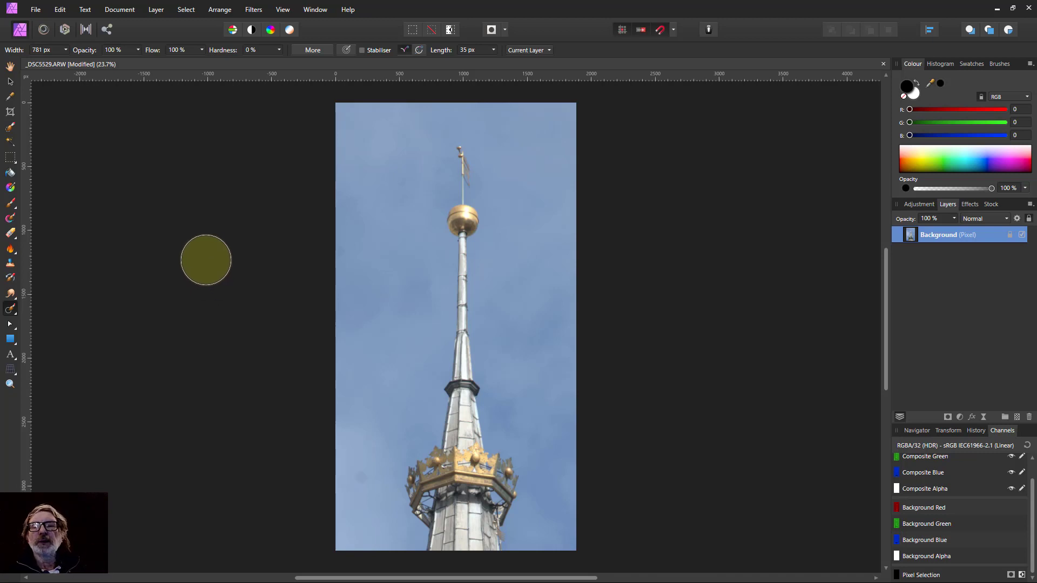
# With a shrunken Selection Brush, paint up the spire shaft to the golden ball and weather vane.
pyautogui.click(12, 129)
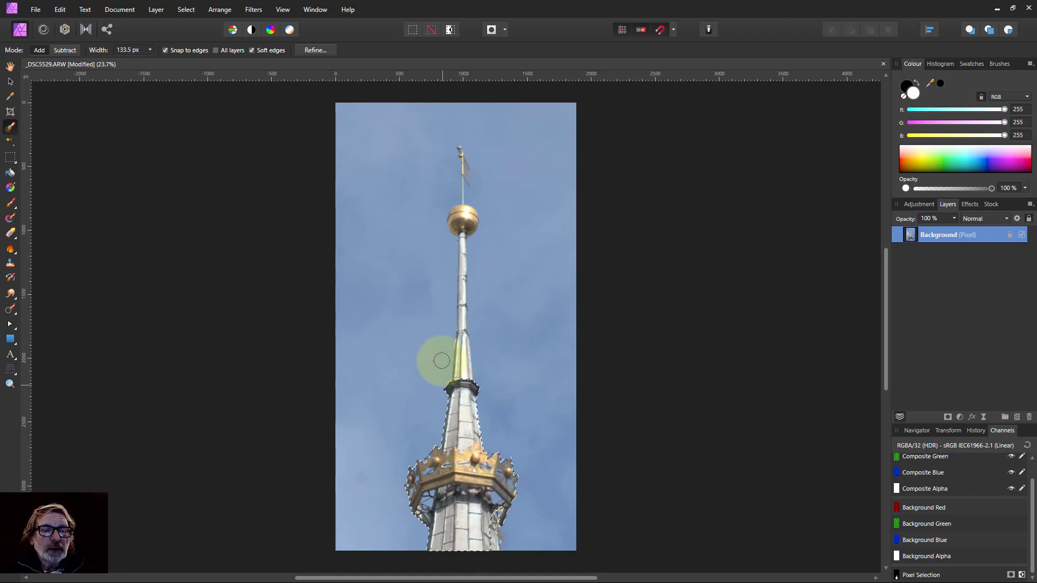
pyautogui.press('[')
pyautogui.press('[')
pyautogui.press('[')
pyautogui.press('[')
pyautogui.press('[')
pyautogui.moveTo(442, 361)
pyautogui.mouseDown()
pyautogui.moveTo(467, 314)
pyautogui.moveTo(463, 167)
pyautogui.mouseUp()
pyautogui.press('[')
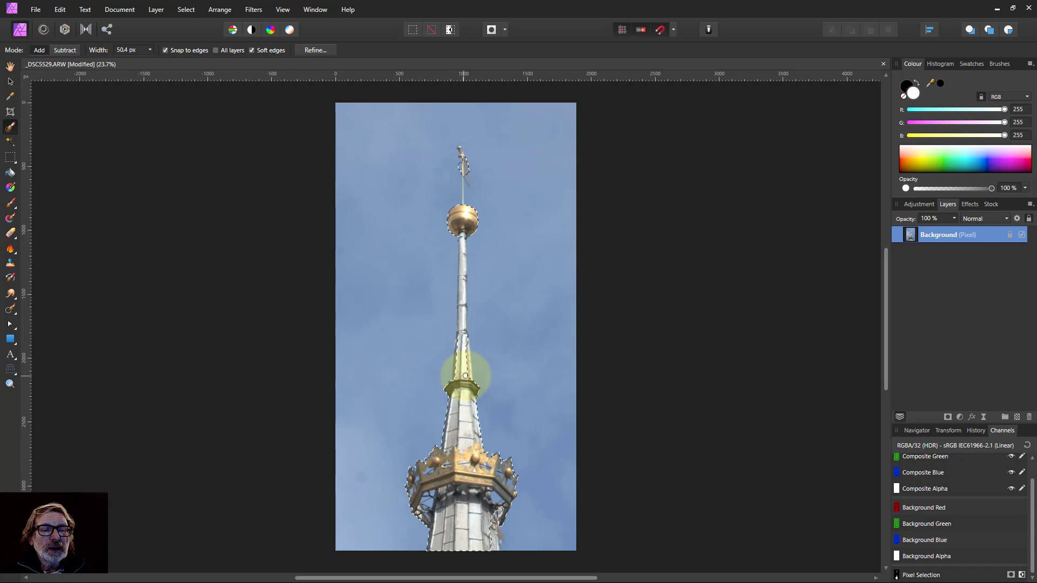
pyautogui.moveTo(464, 330); pyautogui.dragTo(464, 233)
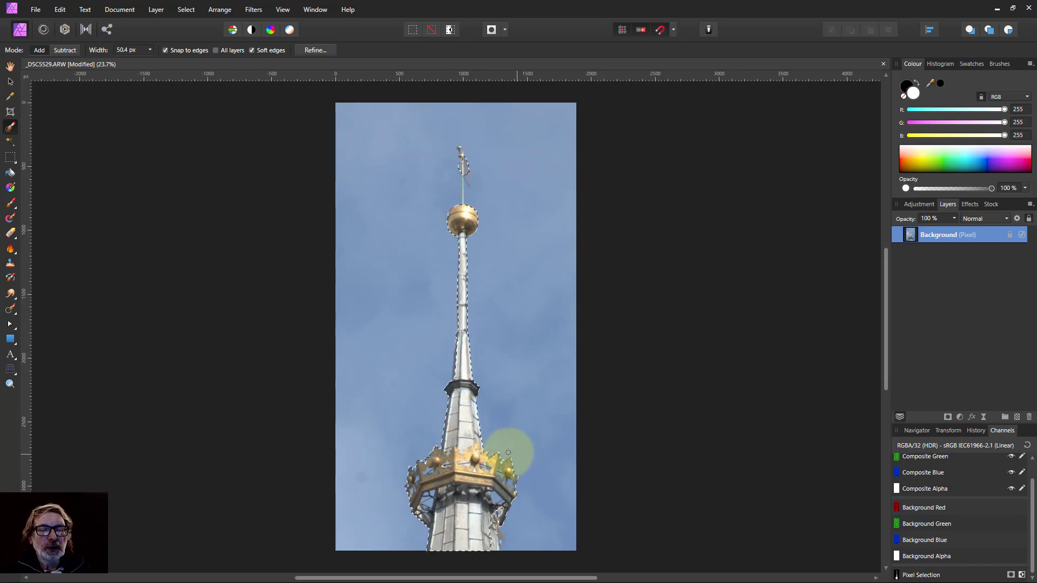
# In Refine Selection, brush the edges around the weather vane, ball, crown and lower right edge.
pyautogui.click(318, 50)
pyautogui.moveTo(401, 220)
pyautogui.mouseDown()
pyautogui.moveTo(405, 204)
pyautogui.moveTo(463, 167)
pyautogui.moveTo(459, 199)
pyautogui.mouseUp()
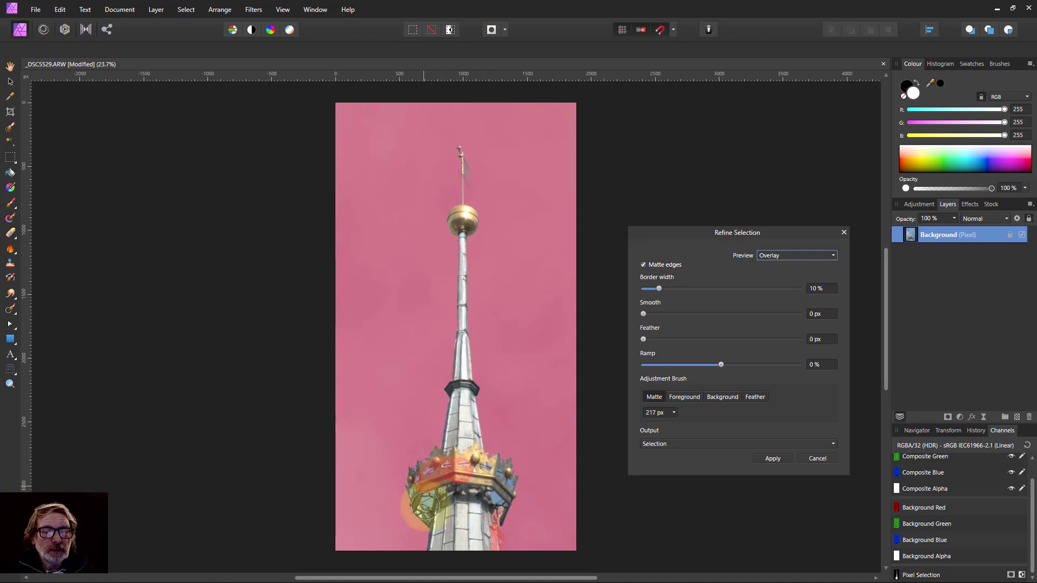
pyautogui.moveTo(426, 514); pyautogui.dragTo(486, 545)
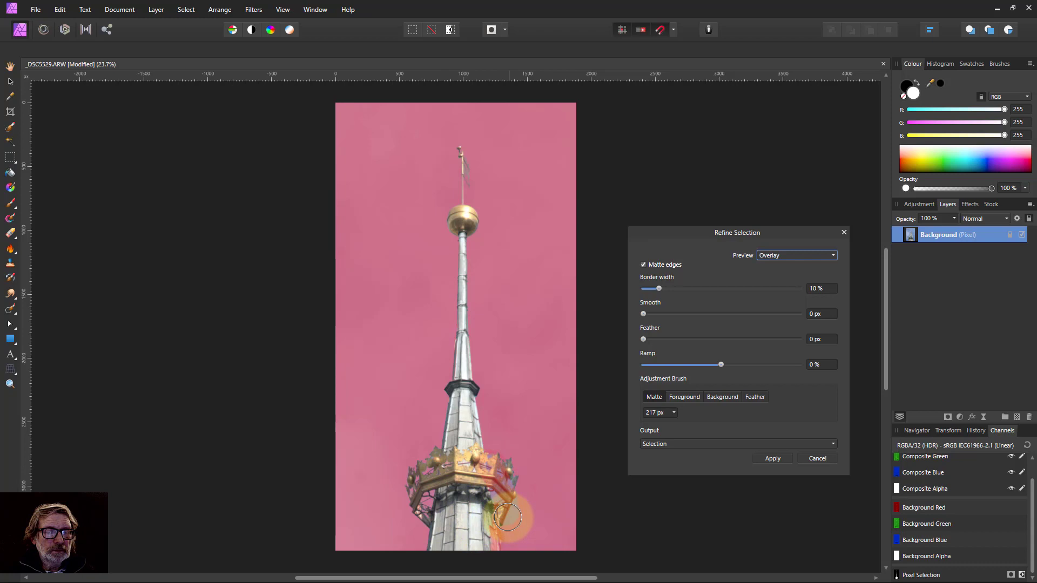
pyautogui.moveTo(500, 561); pyautogui.dragTo(580, 543)
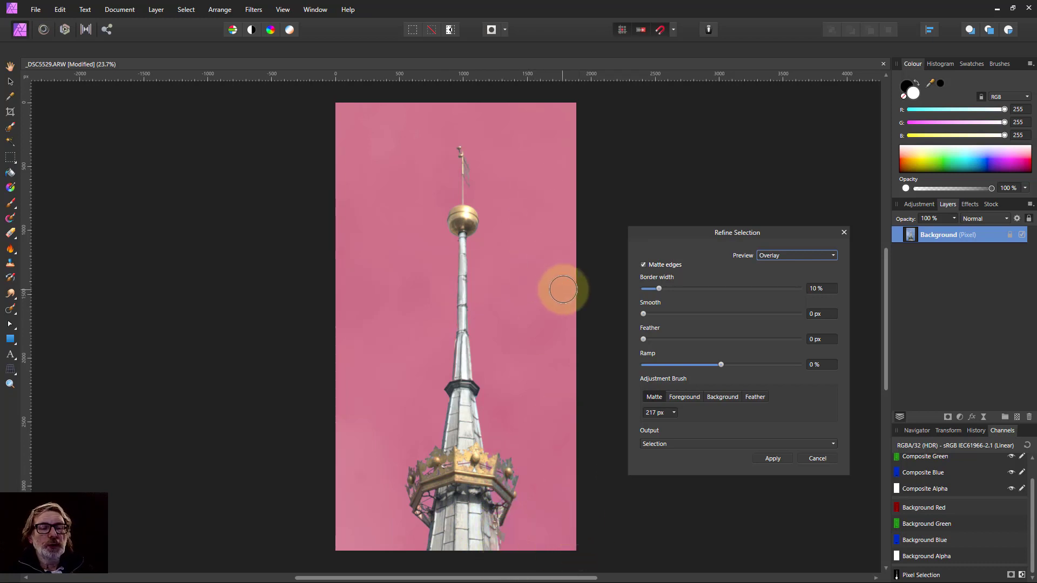
# Apply the refined selection and convert it into a layer mask that hides the sky.
pyautogui.click(773, 459)
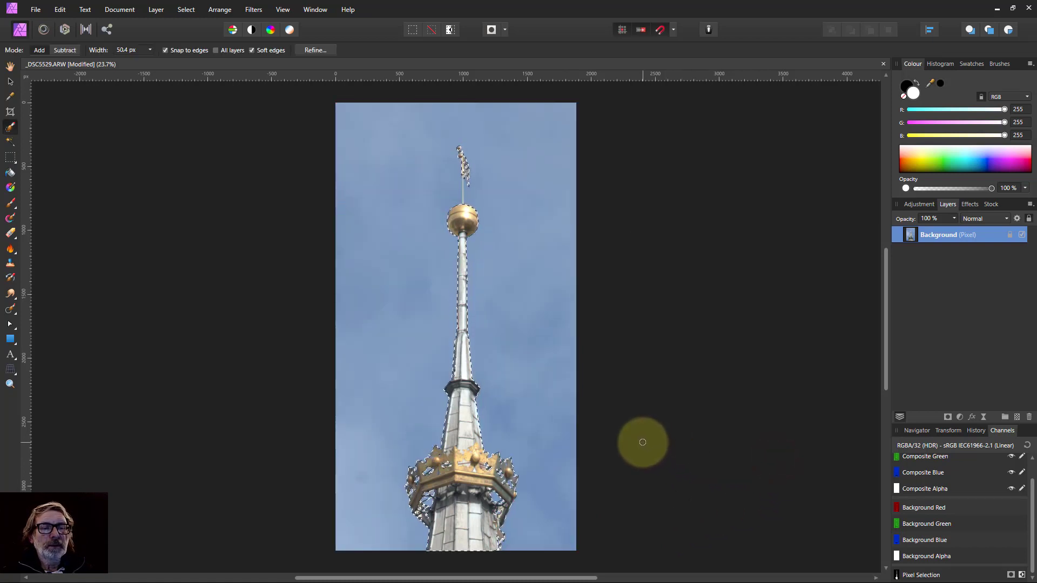
pyautogui.click(947, 417)
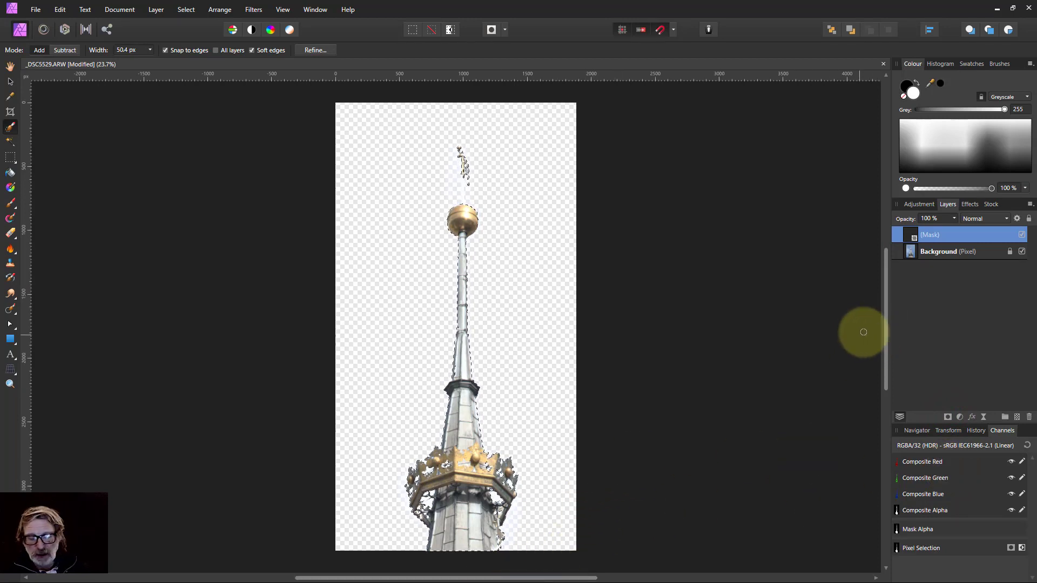
# Show the mask alone in greyscale and zoom in on the ball and weather vane.
pyautogui.keyDown('alt'); pyautogui.click(911, 238); pyautogui.keyUp('alt')
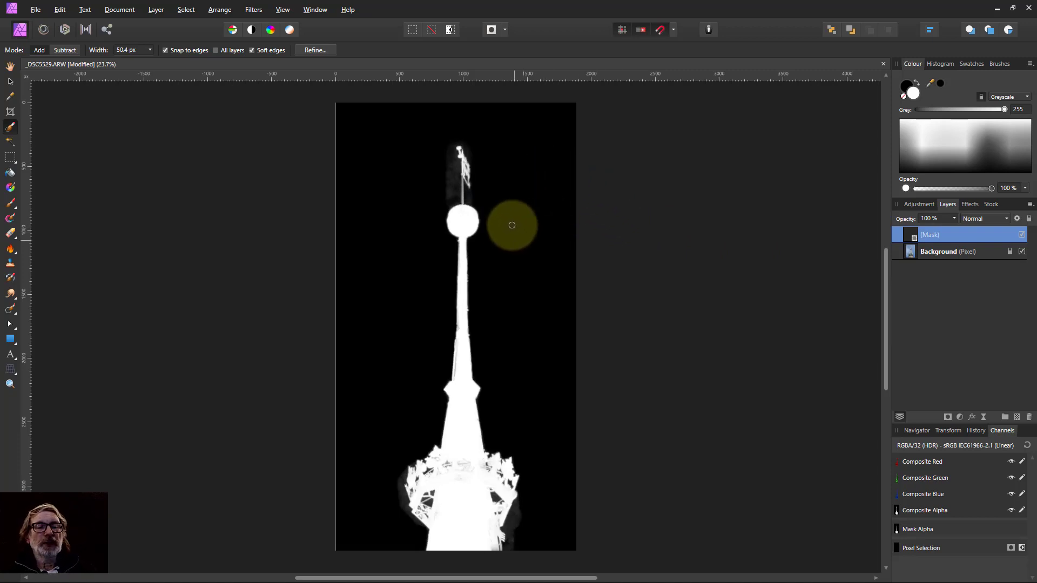
pyautogui.scroll(8, 453, 145)
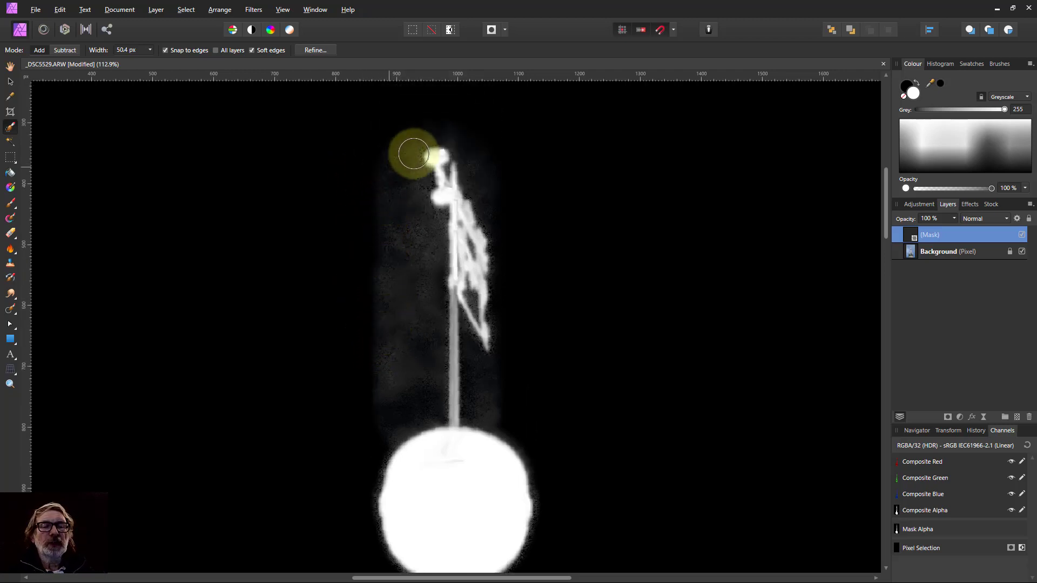
pyautogui.scroll(-5, 415, 426)
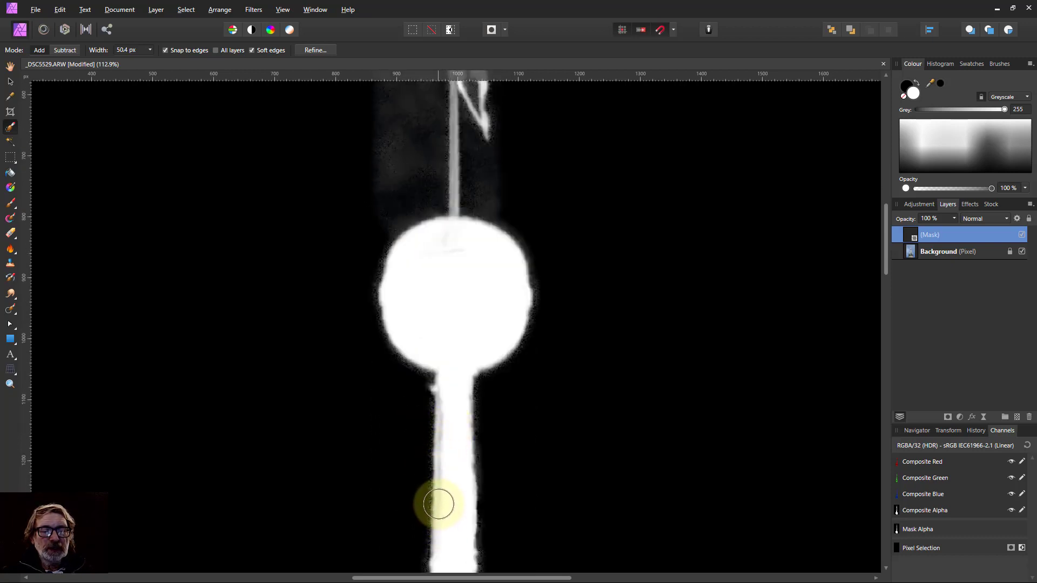
pyautogui.scroll(2, 444, 415)
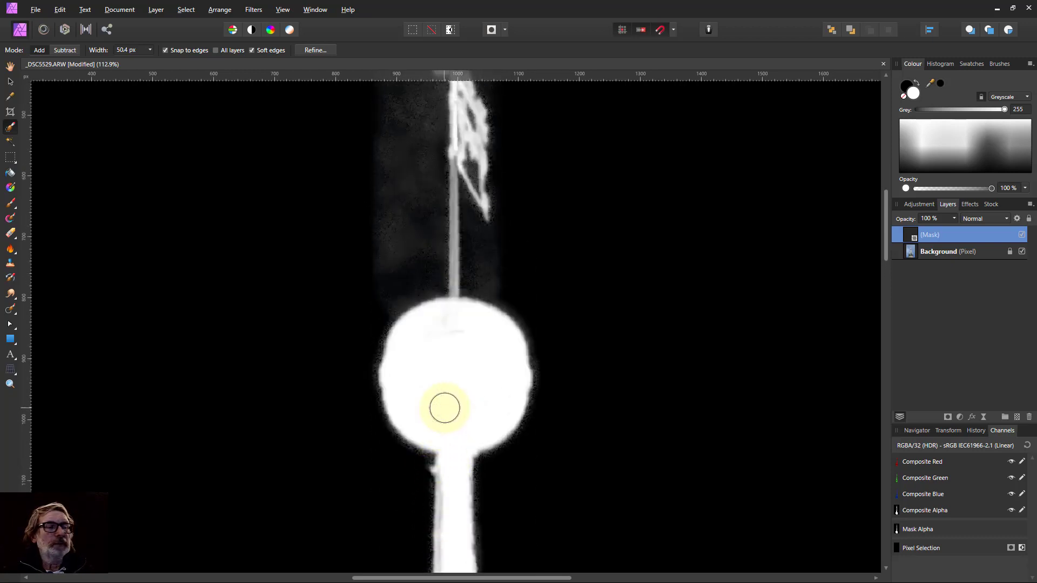
pyautogui.scroll(-2, 430, 427)
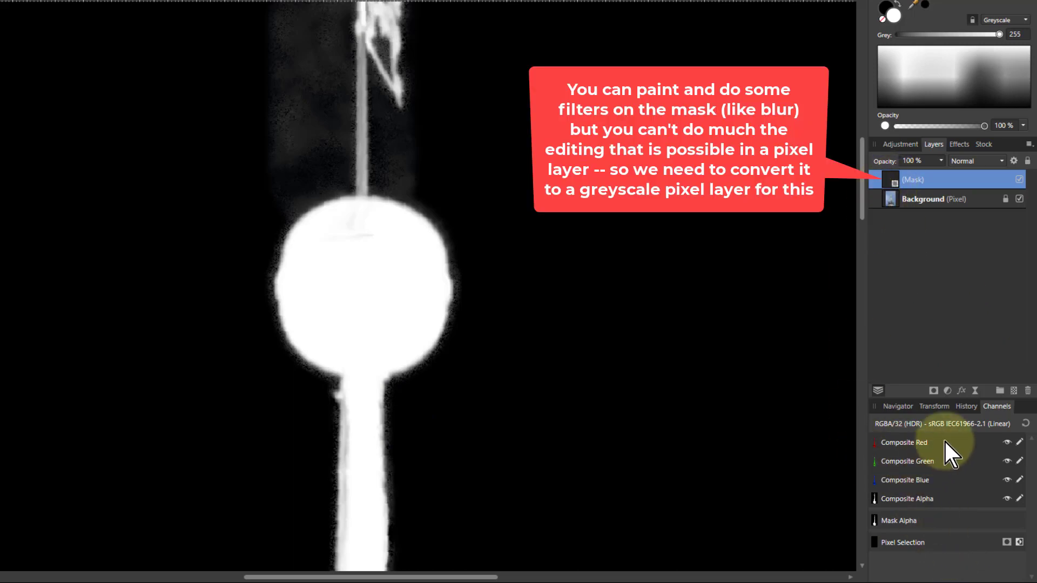
# Create a greyscale pixel layer from the Mask Alpha channel.
pyautogui.rightClick(893, 523)
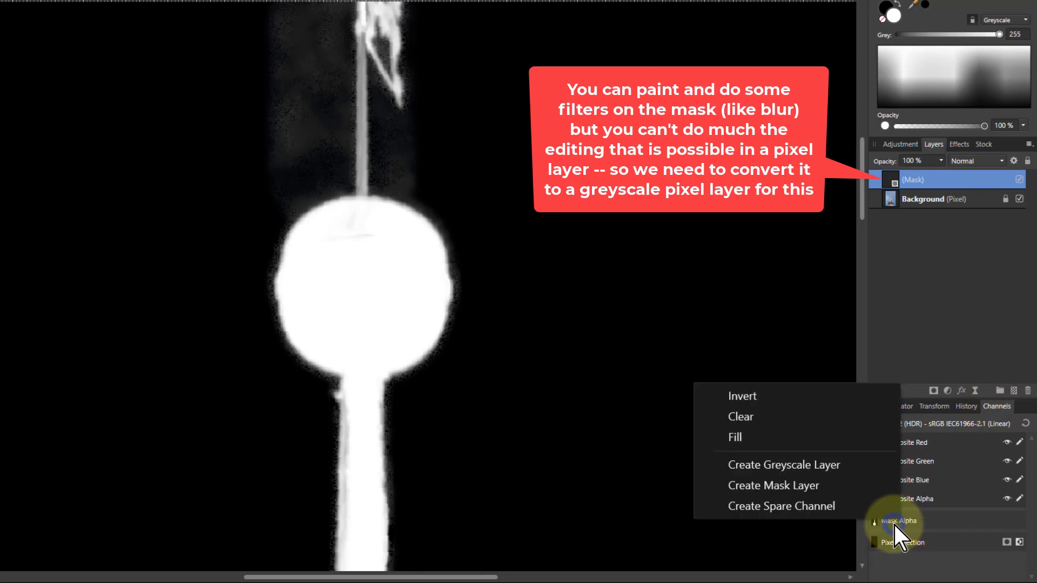
pyautogui.click(788, 467)
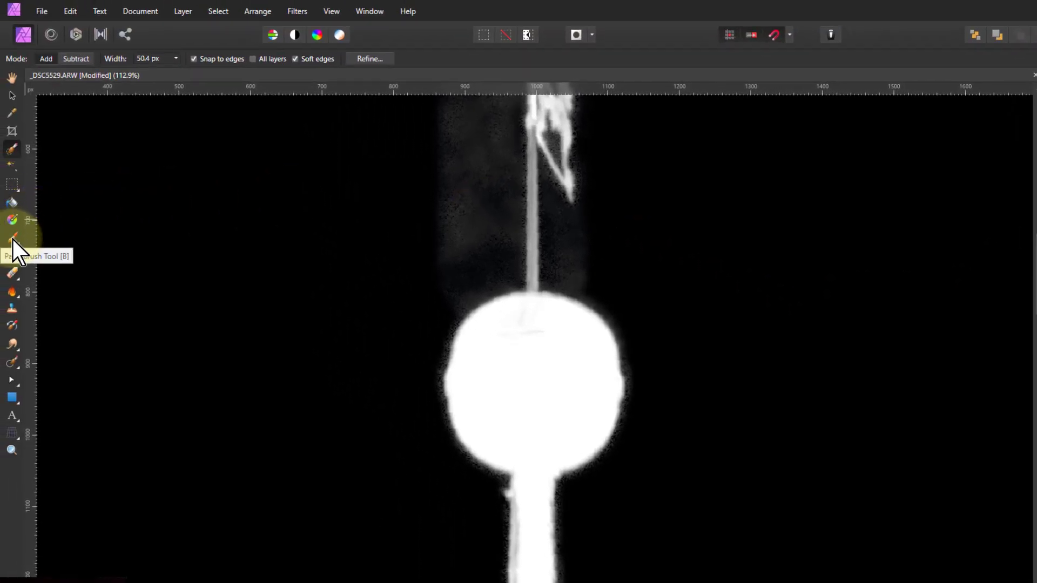
# Set up the Paint Brush at 425 px and 100% opacity with Overlay blend mode.
pyautogui.click(12, 238)
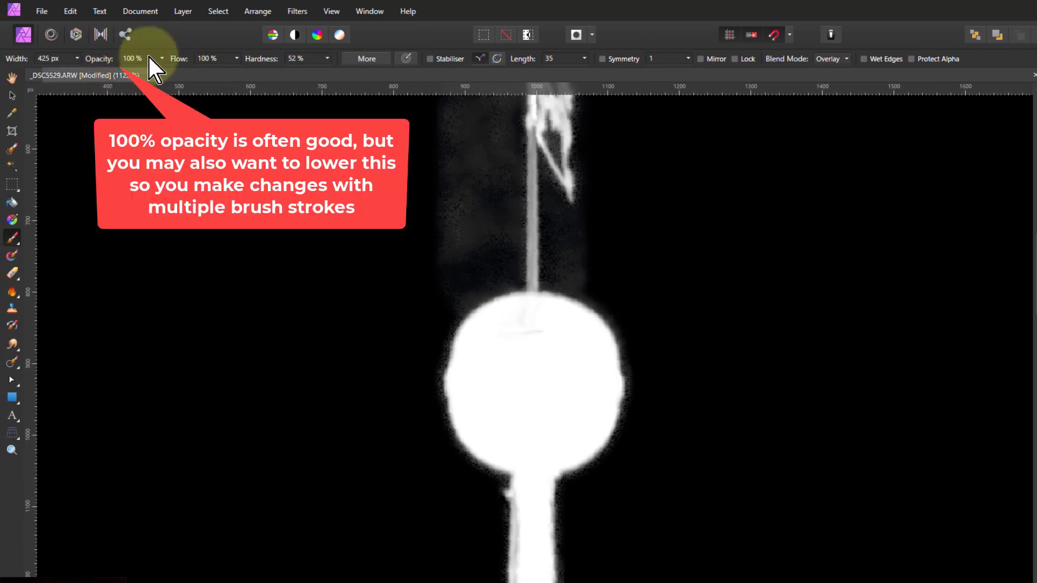
pyautogui.click(826, 59)
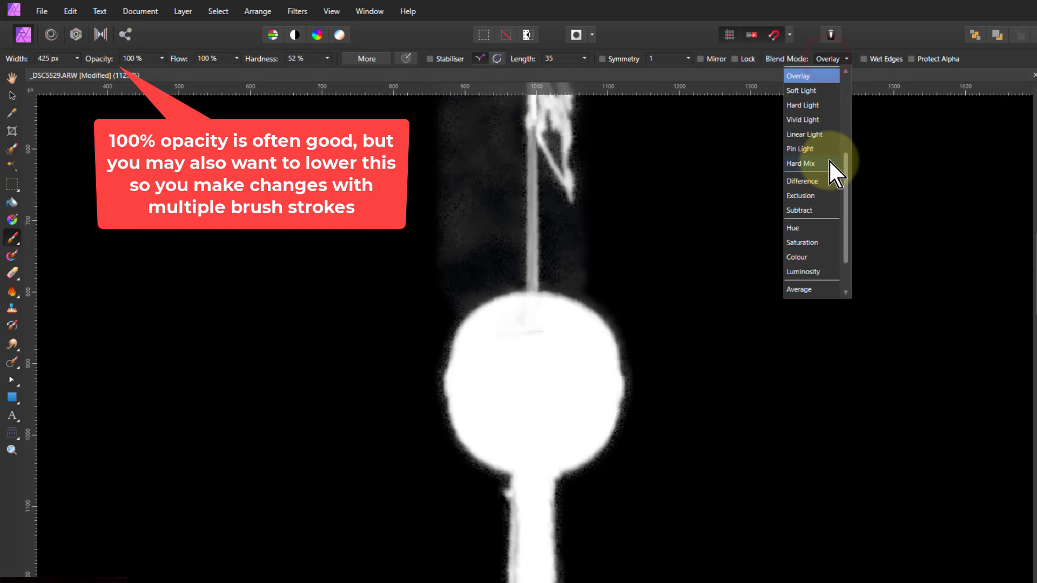
pyautogui.scroll(3, 814, 122)
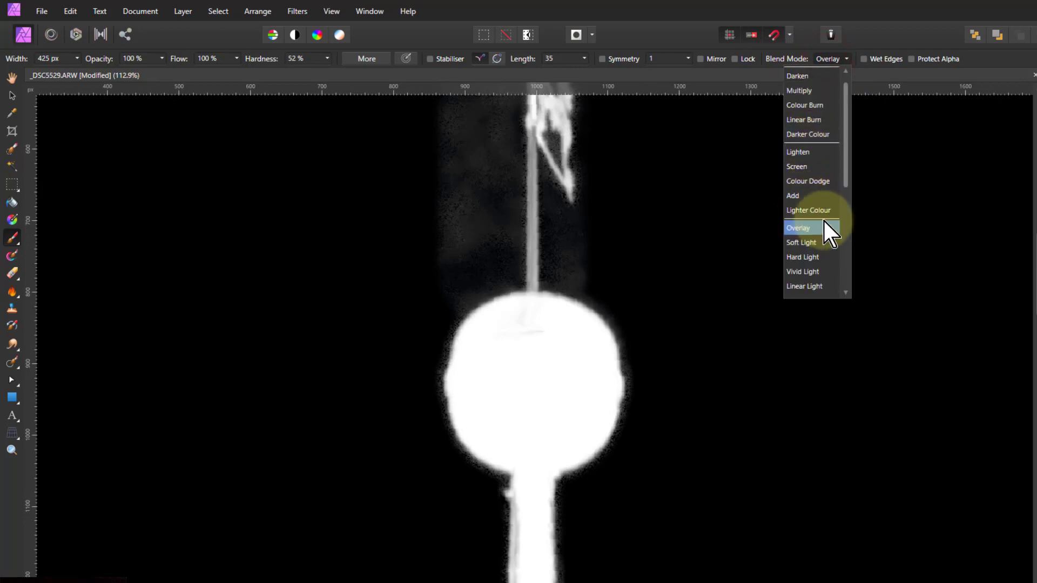
pyautogui.click(707, 77)
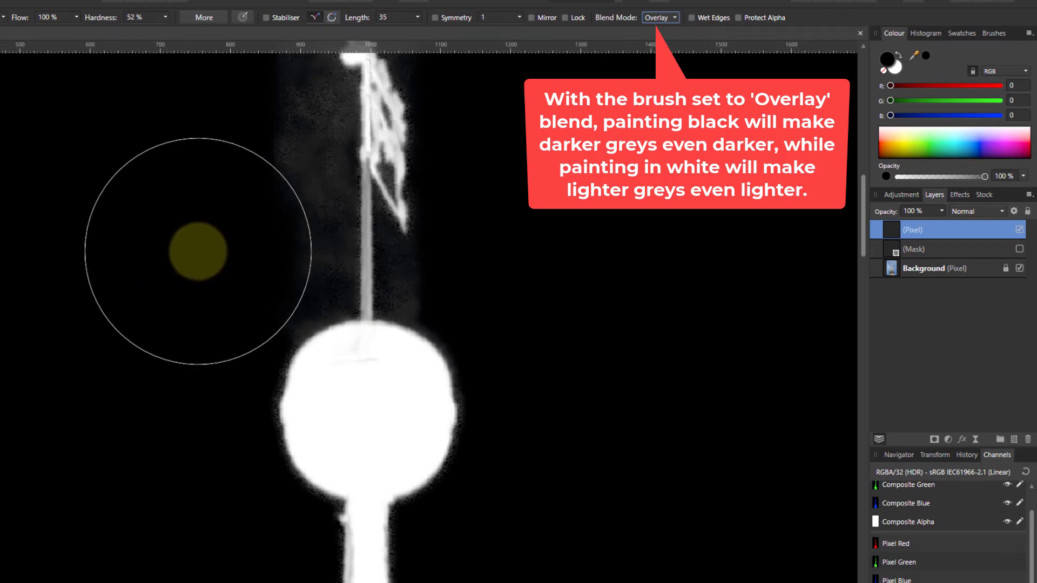
# Paint black Overlay strokes over the grey haze beside the weather-vane pole, undoing stray dabs.
pyautogui.moveTo(186, 178); pyautogui.dragTo(225, 243)
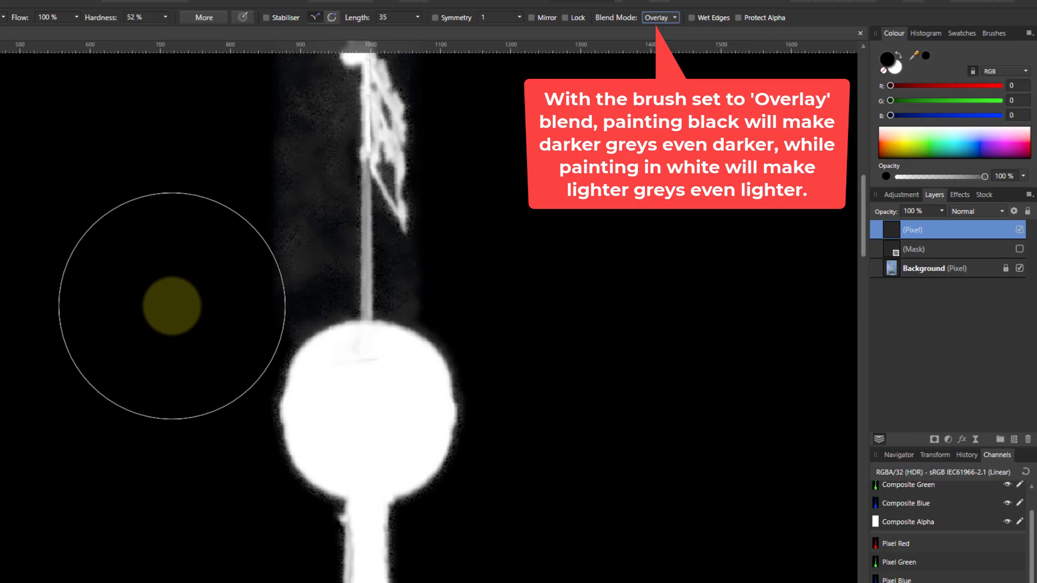
pyautogui.press('[')
pyautogui.press('[')
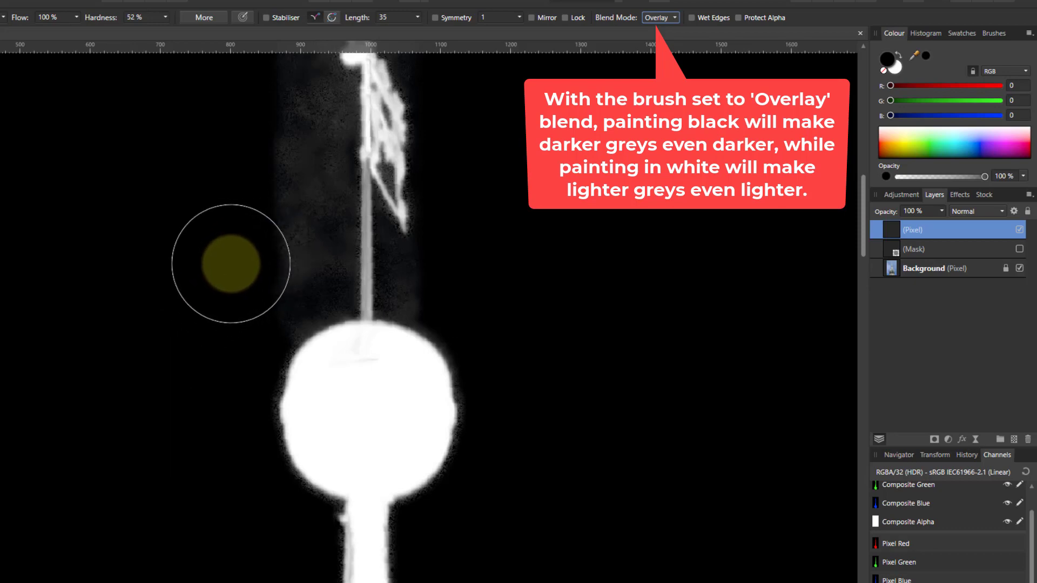
pyautogui.click(297, 274)
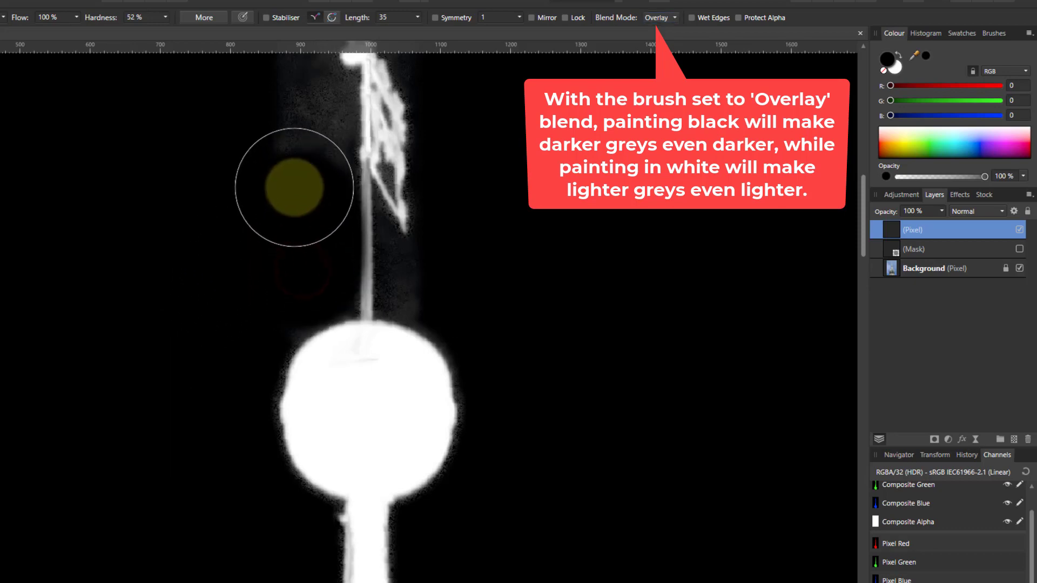
pyautogui.moveTo(294, 187); pyautogui.dragTo(290, 92)
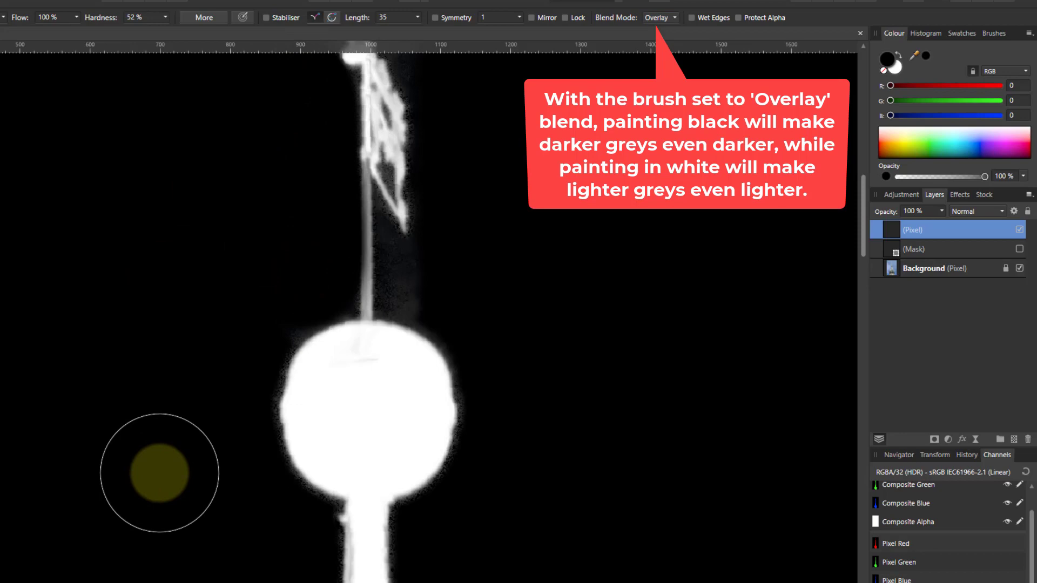
pyautogui.hotkey('ctrl', 'z')
pyautogui.click(375, 205)
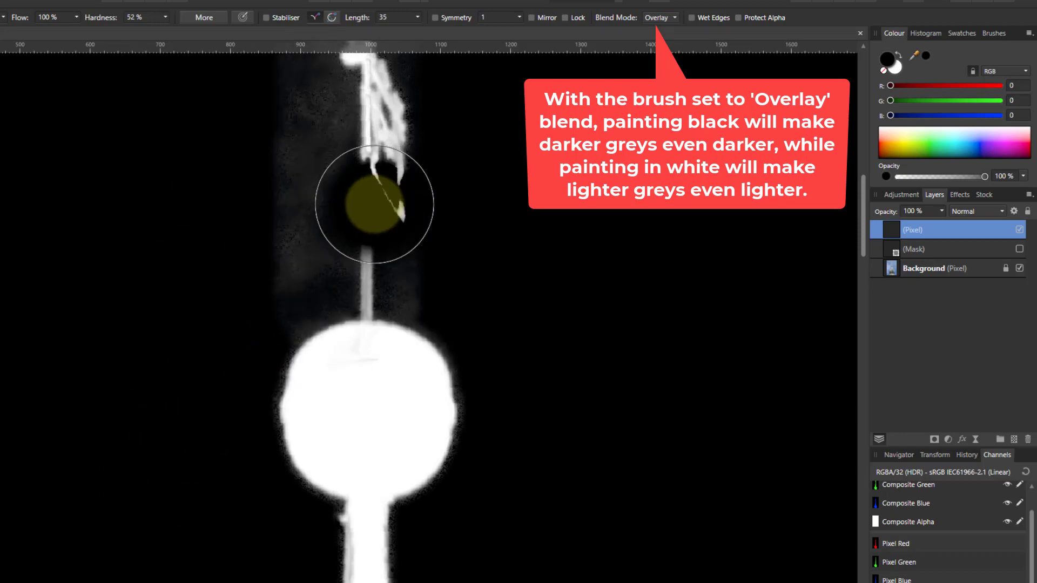
pyautogui.hotkey('ctrl', 'z')
pyautogui.click(371, 255)
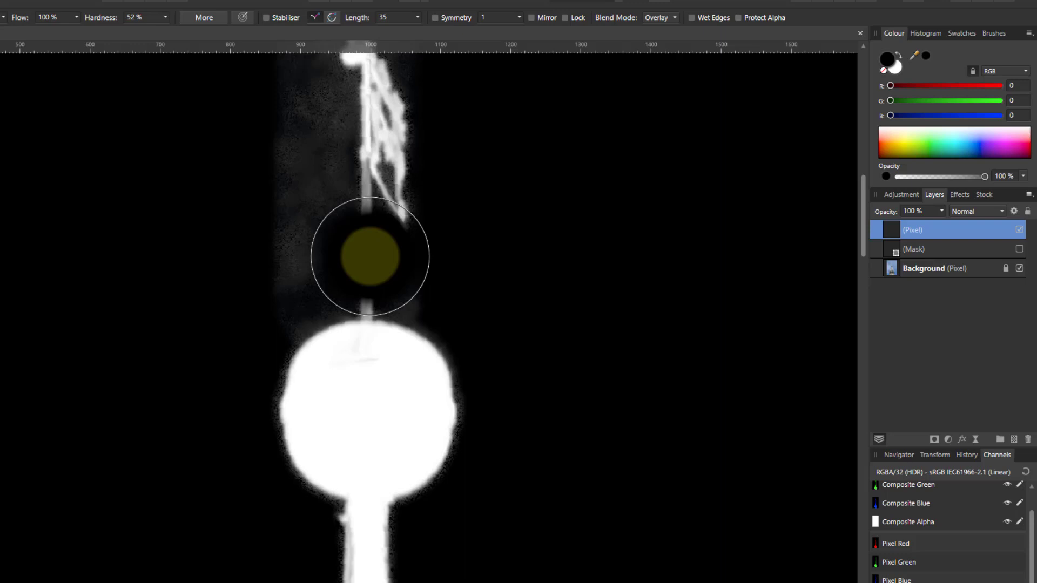
# Switch to white and brighten the pole, the ball's edges and the weather-vane flag.
pyautogui.press('x')
pyautogui.hotkey('ctrl', 'z')
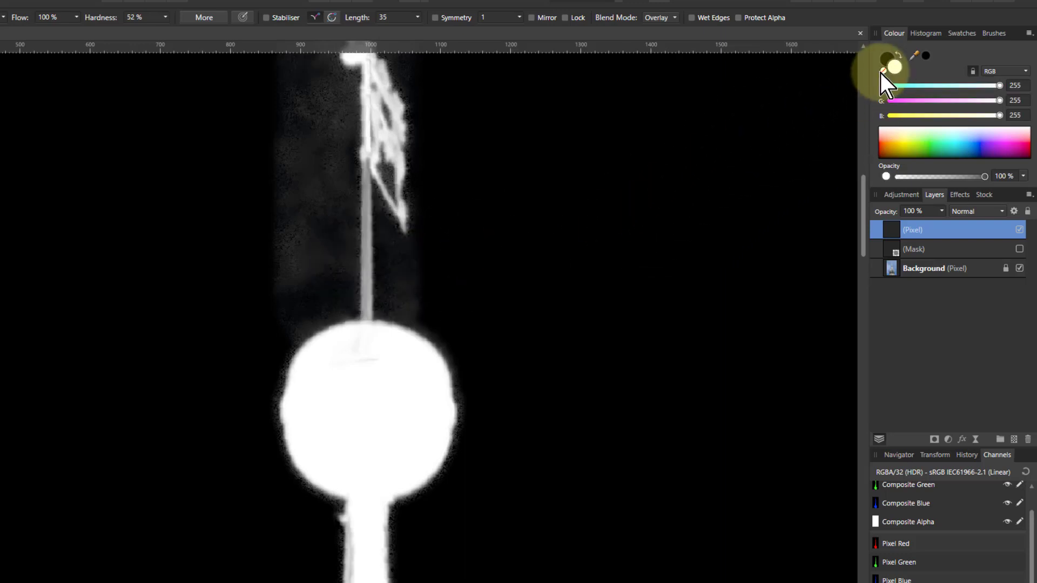
pyautogui.press('[')
pyautogui.press('[')
pyautogui.press('[')
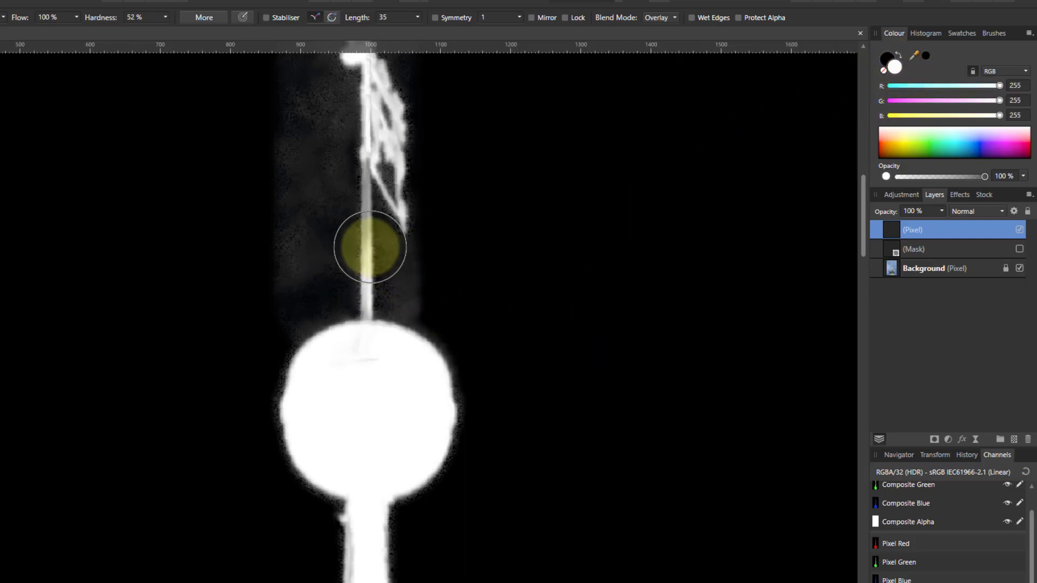
pyautogui.click(363, 181)
pyautogui.moveTo(364, 219)
pyautogui.mouseDown()
pyautogui.moveTo(363, 300)
pyautogui.moveTo(403, 418)
pyautogui.mouseUp()
pyautogui.click(378, 324)
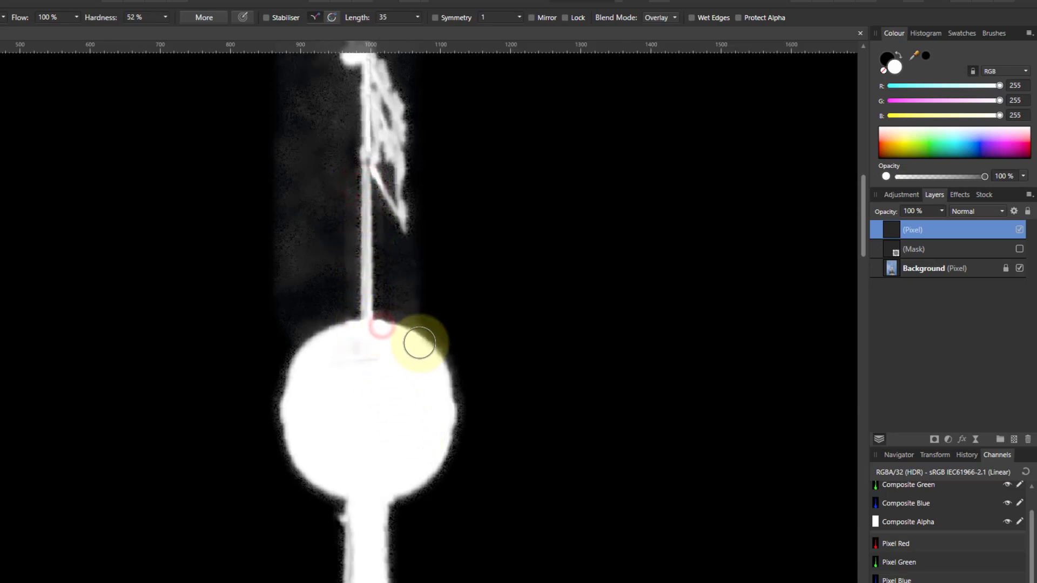
pyautogui.moveTo(446, 412)
pyautogui.mouseDown()
pyautogui.moveTo(442, 466)
pyautogui.moveTo(431, 476)
pyautogui.moveTo(393, 491)
pyautogui.moveTo(312, 476)
pyautogui.moveTo(293, 456)
pyautogui.moveTo(283, 381)
pyautogui.moveTo(299, 353)
pyautogui.moveTo(340, 331)
pyautogui.mouseUp()
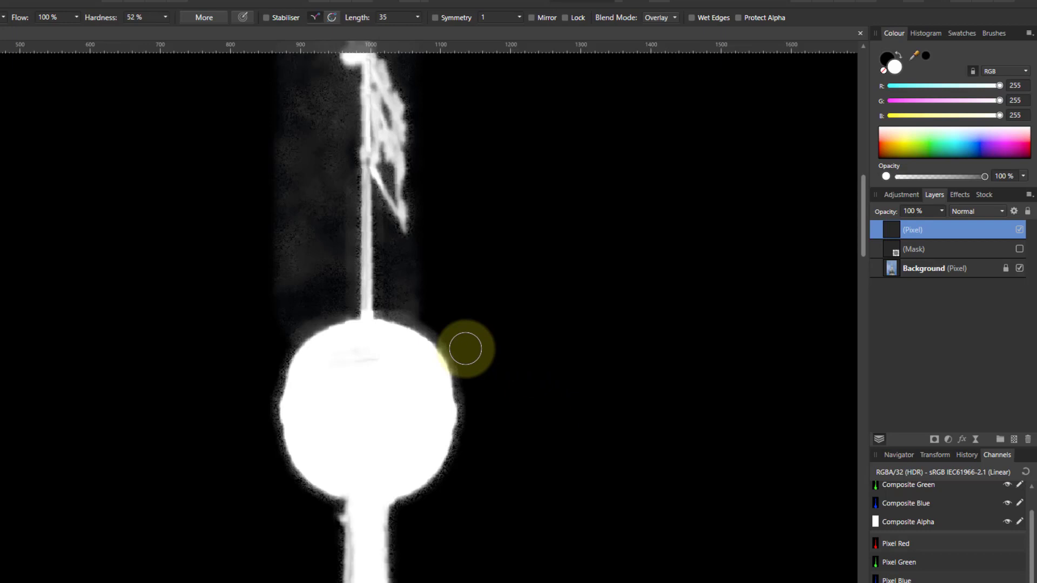
pyautogui.scroll(3, 378, 194)
pyautogui.moveTo(386, 190)
pyautogui.mouseDown()
pyautogui.moveTo(371, 163)
pyautogui.moveTo(392, 217)
pyautogui.moveTo(396, 291)
pyautogui.moveTo(349, 104)
pyautogui.moveTo(379, 285)
pyautogui.moveTo(375, 300)
pyautogui.moveTo(367, 285)
pyautogui.moveTo(369, 457)
pyautogui.moveTo(367, 273)
pyautogui.moveTo(371, 440)
pyautogui.moveTo(370, 427)
pyautogui.moveTo(305, 481)
pyautogui.moveTo(383, 435)
pyautogui.mouseUp()
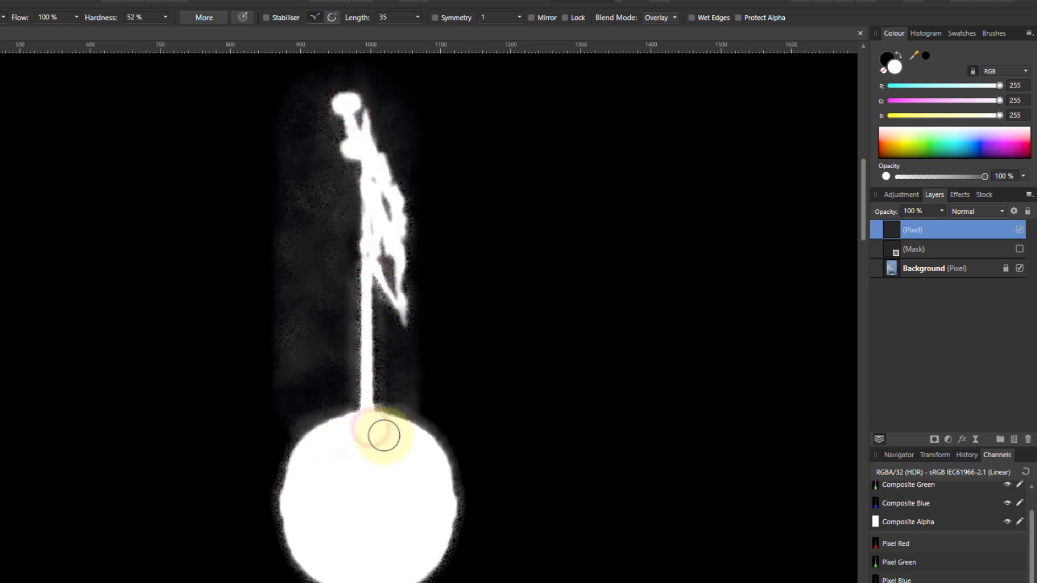
# Darken the grey halo beside the pole and stem in black, whitening the pole's dark streak.
pyautogui.click(897, 55)
pyautogui.moveTo(326, 246)
pyautogui.mouseDown()
pyautogui.moveTo(268, 279)
pyautogui.moveTo(281, 148)
pyautogui.moveTo(305, 86)
pyautogui.moveTo(295, 123)
pyautogui.moveTo(321, 163)
pyautogui.moveTo(327, 207)
pyautogui.moveTo(300, 254)
pyautogui.moveTo(311, 188)
pyautogui.moveTo(347, 290)
pyautogui.moveTo(328, 389)
pyautogui.moveTo(303, 398)
pyautogui.moveTo(271, 310)
pyautogui.moveTo(287, 361)
pyautogui.moveTo(280, 419)
pyautogui.moveTo(240, 529)
pyautogui.moveTo(350, 365)
pyautogui.moveTo(412, 359)
pyautogui.moveTo(409, 402)
pyautogui.mouseUp()
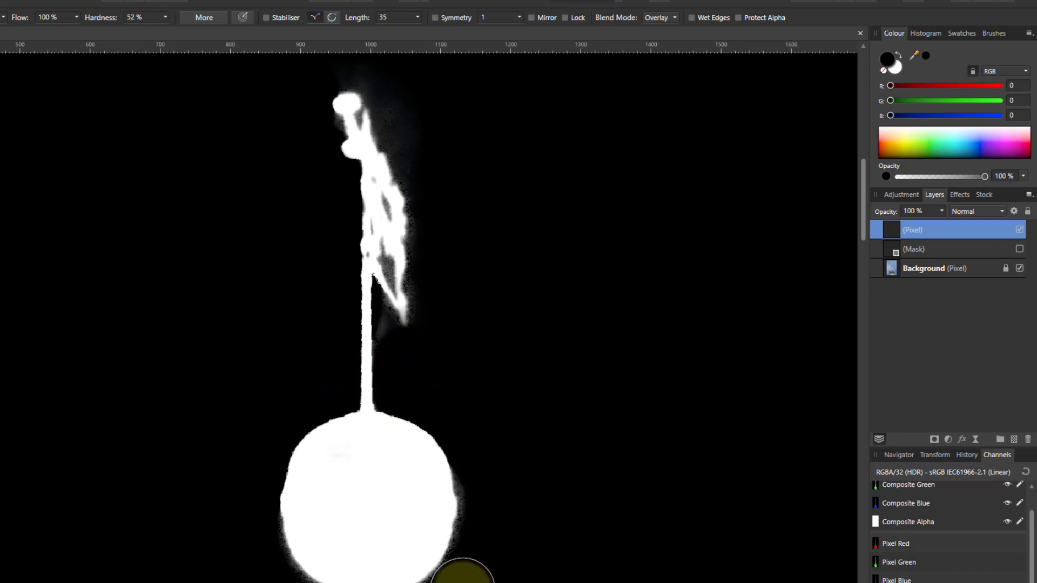
pyautogui.scroll(-3, 553, 445)
pyautogui.scroll(-5, 554, 446)
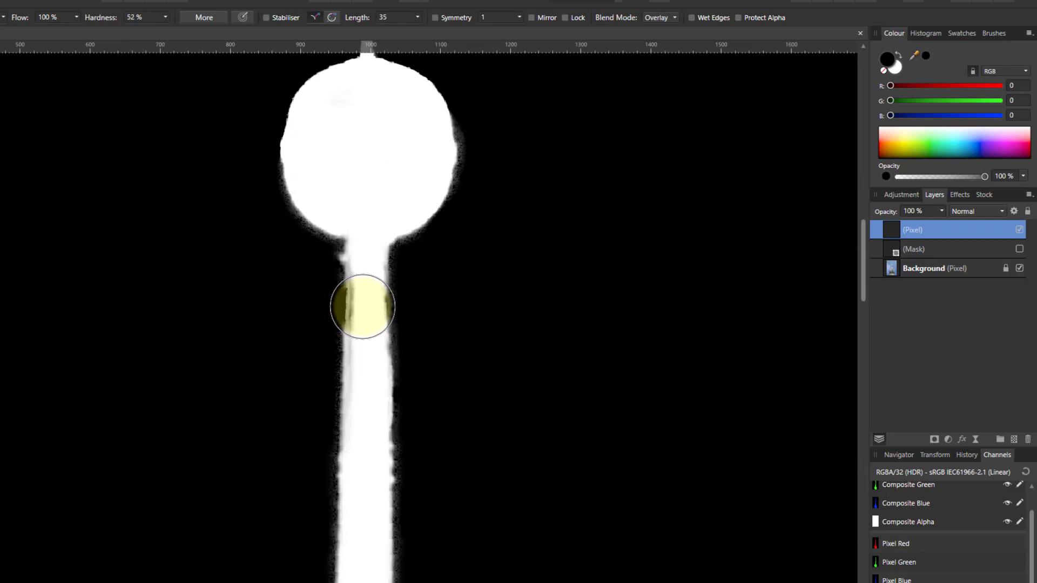
pyautogui.press('x')
pyautogui.moveTo(361, 306)
pyautogui.mouseDown()
pyautogui.moveTo(371, 297)
pyautogui.moveTo(356, 286)
pyautogui.mouseUp()
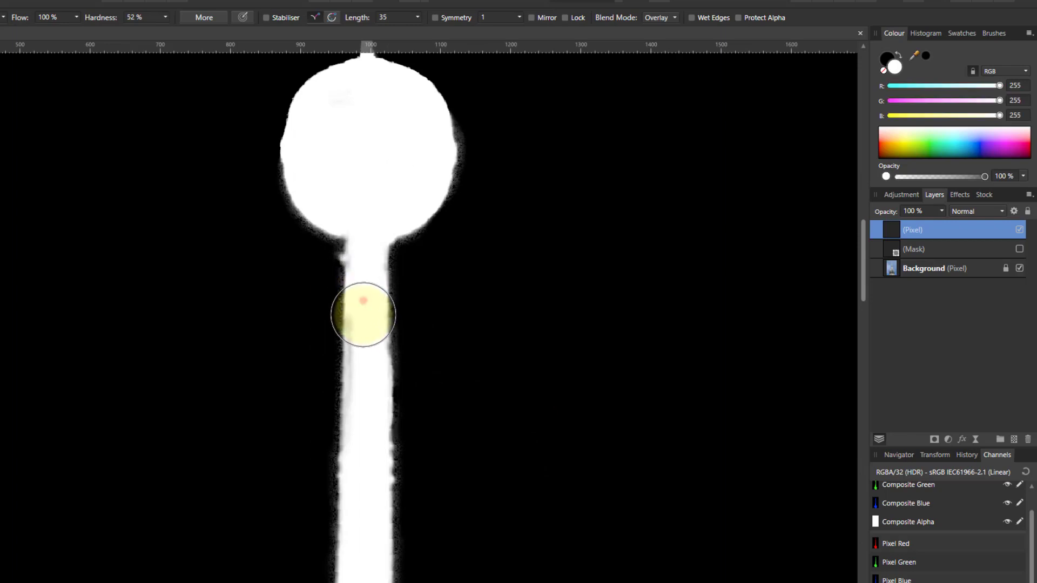
pyautogui.moveTo(363, 315); pyautogui.dragTo(367, 582)
pyautogui.scroll(-5, 426, 527)
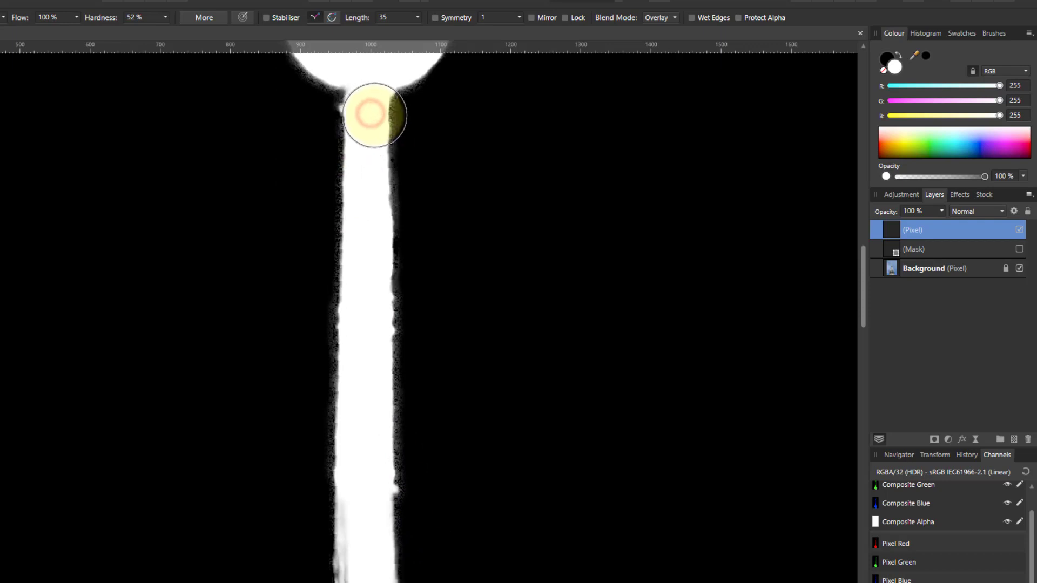
pyautogui.press('x')
pyautogui.moveTo(348, 103)
pyautogui.mouseDown()
pyautogui.moveTo(331, 495)
pyautogui.moveTo(339, 580)
pyautogui.mouseUp()
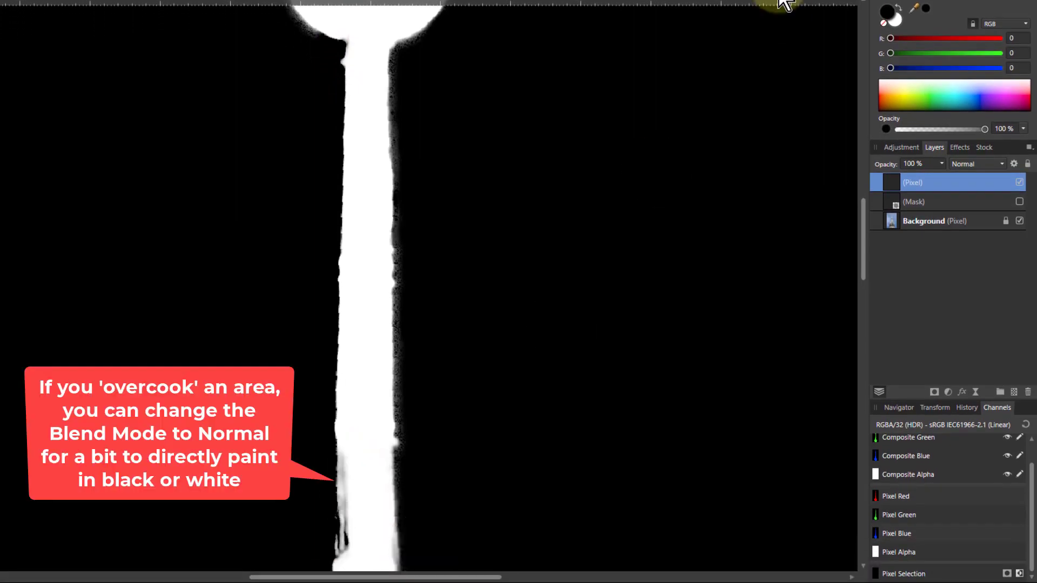
# Paint white over the stem's left edge, the stem bottom and grey spots on the spire.
pyautogui.click(896, 19)
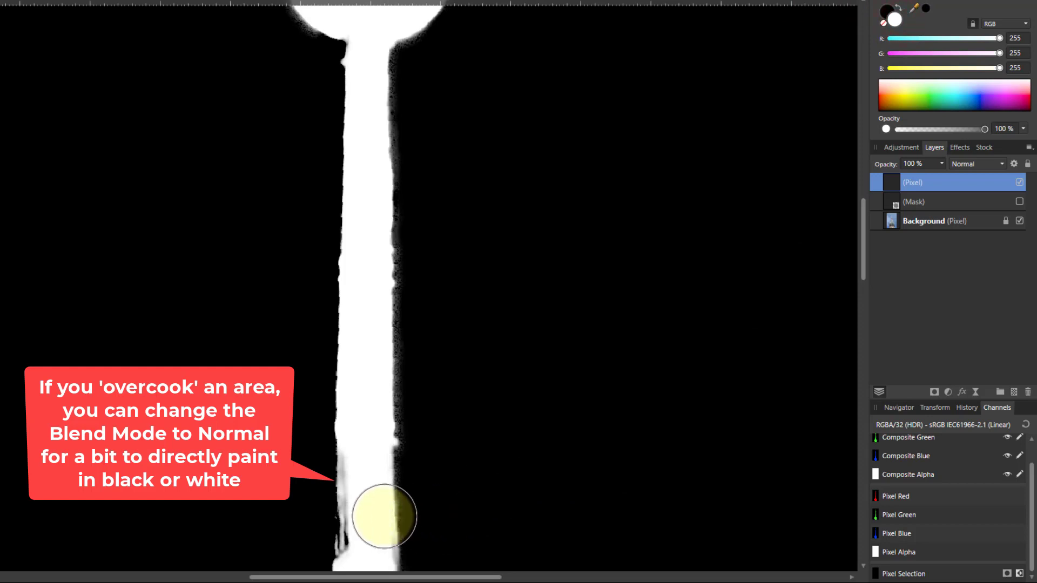
pyautogui.moveTo(357, 500); pyautogui.dragTo(357, 463)
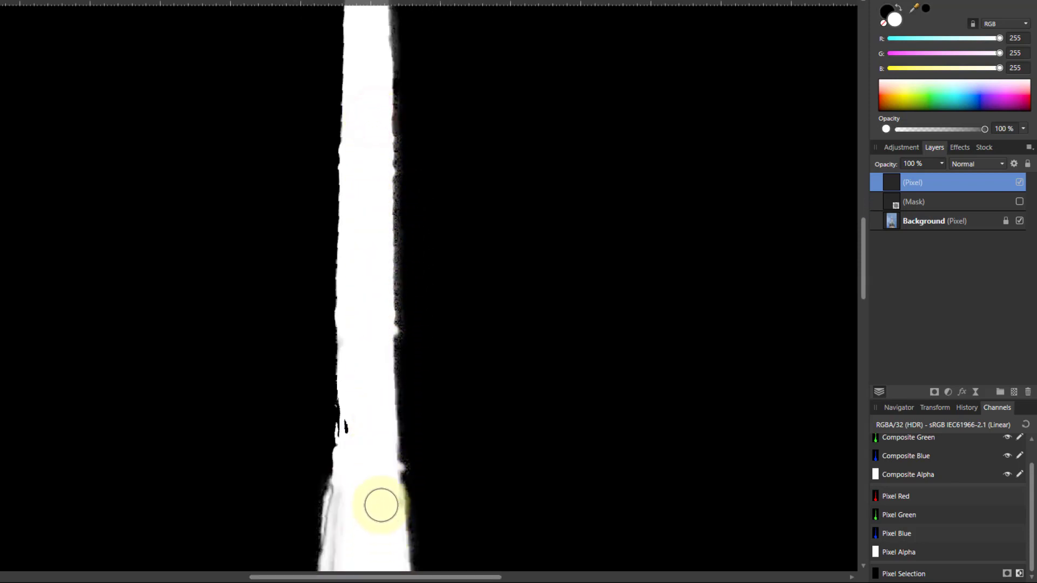
pyautogui.click(343, 499)
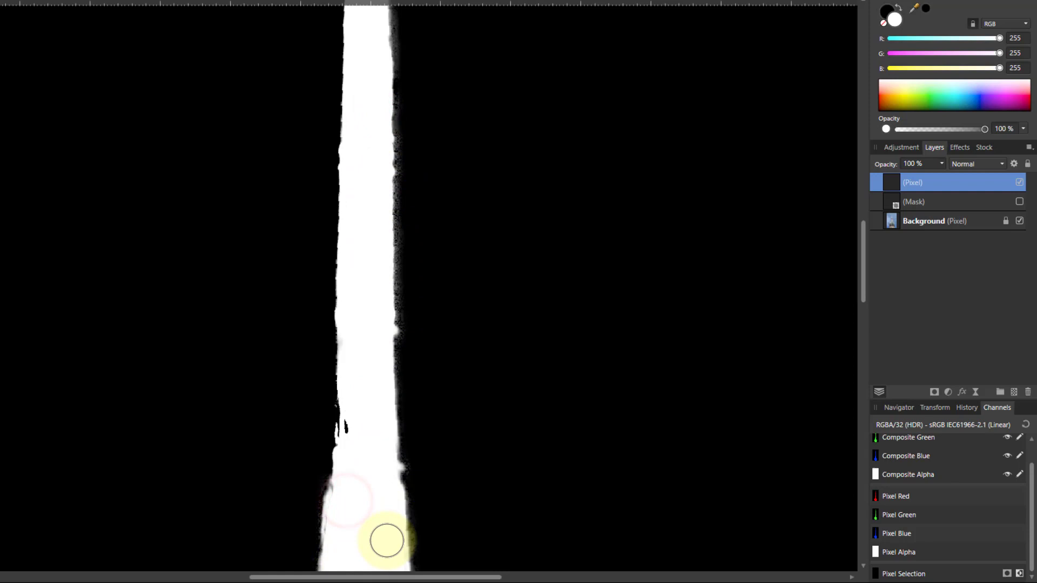
pyautogui.scroll(-10, 387, 534)
pyautogui.click(338, 162)
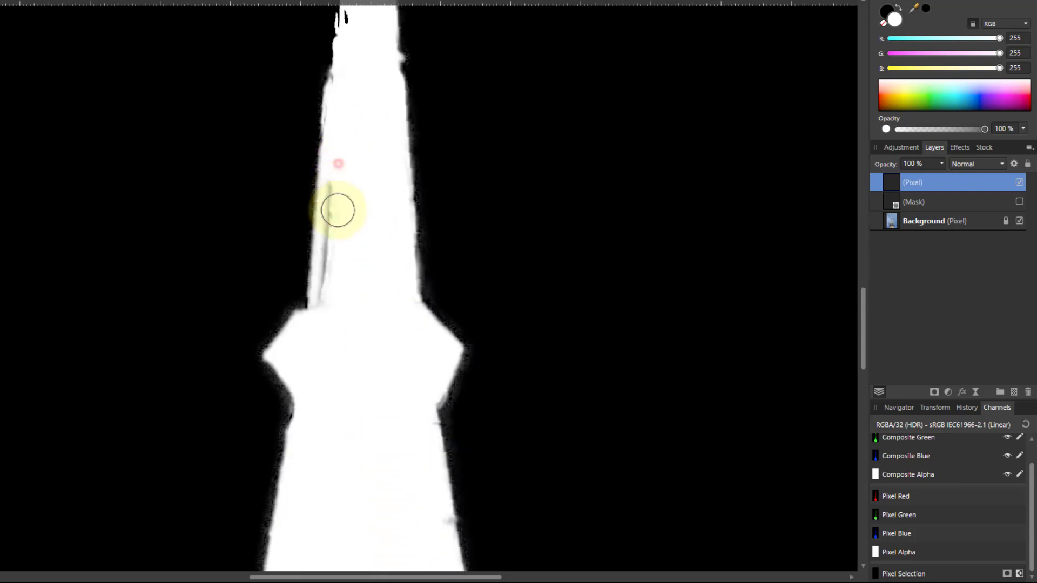
pyautogui.click(337, 236)
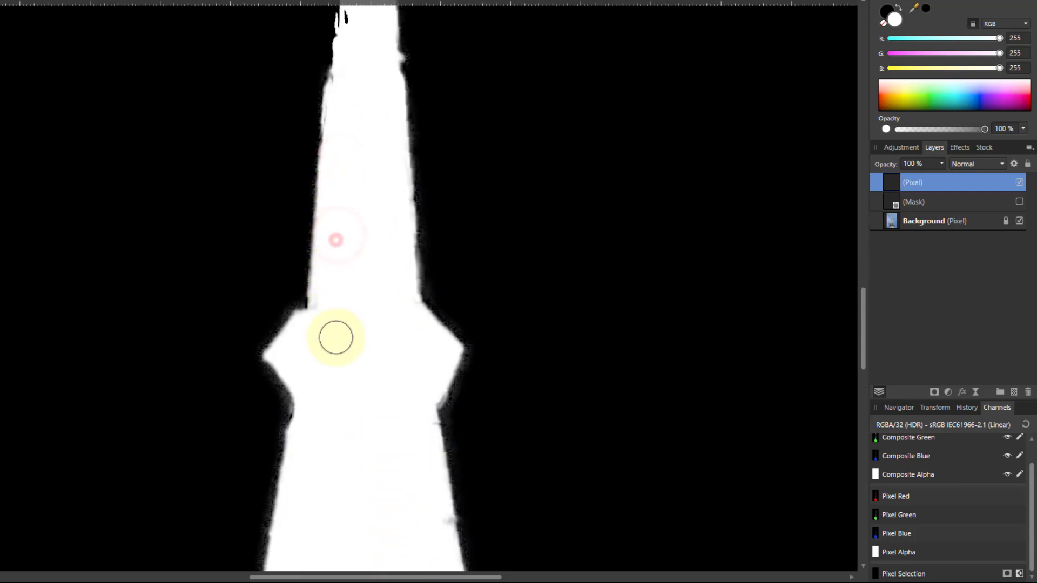
# Whiten the grey detail across the tower base.
pyautogui.scroll(-10, 410, 483)
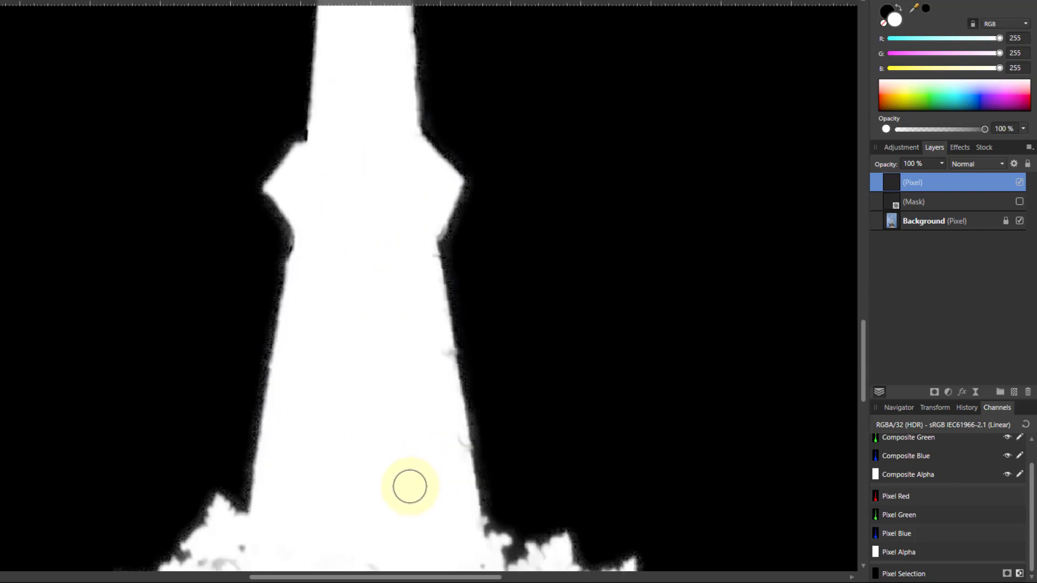
pyautogui.scroll(-3, 409, 484)
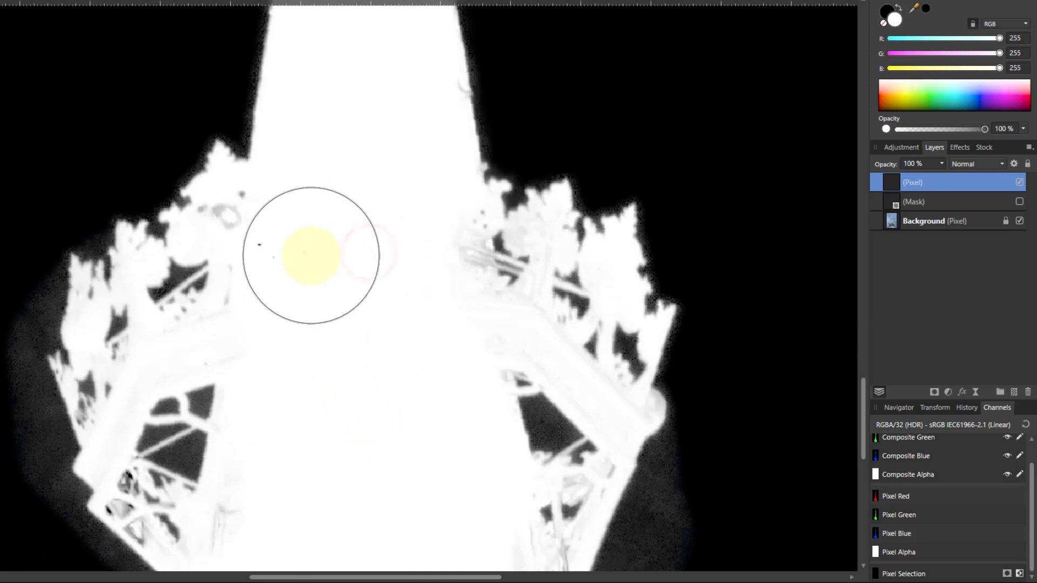
pyautogui.click(309, 252)
pyautogui.scroll(-5, 344, 378)
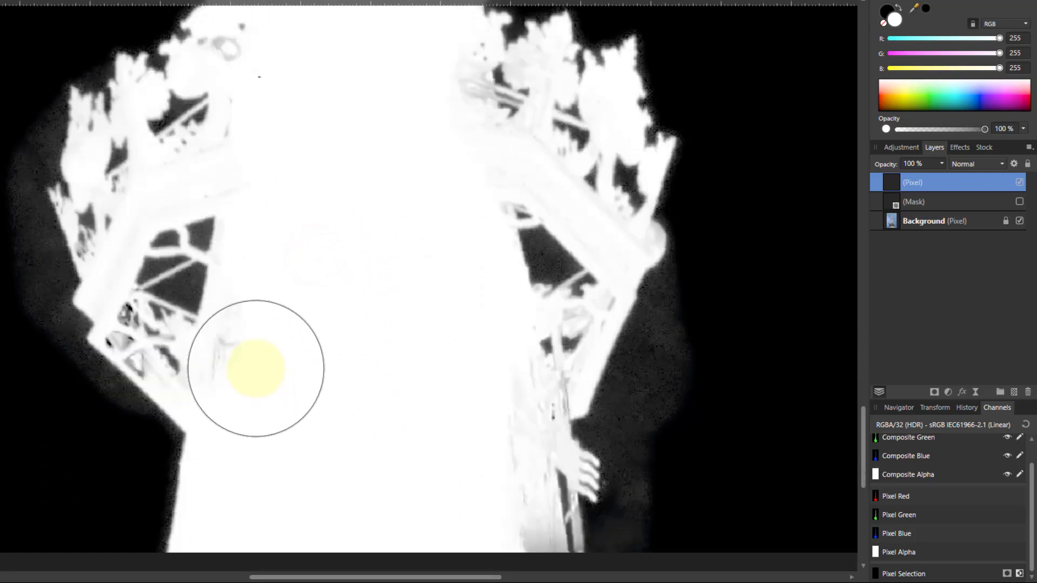
pyautogui.click(255, 370)
pyautogui.click(438, 379)
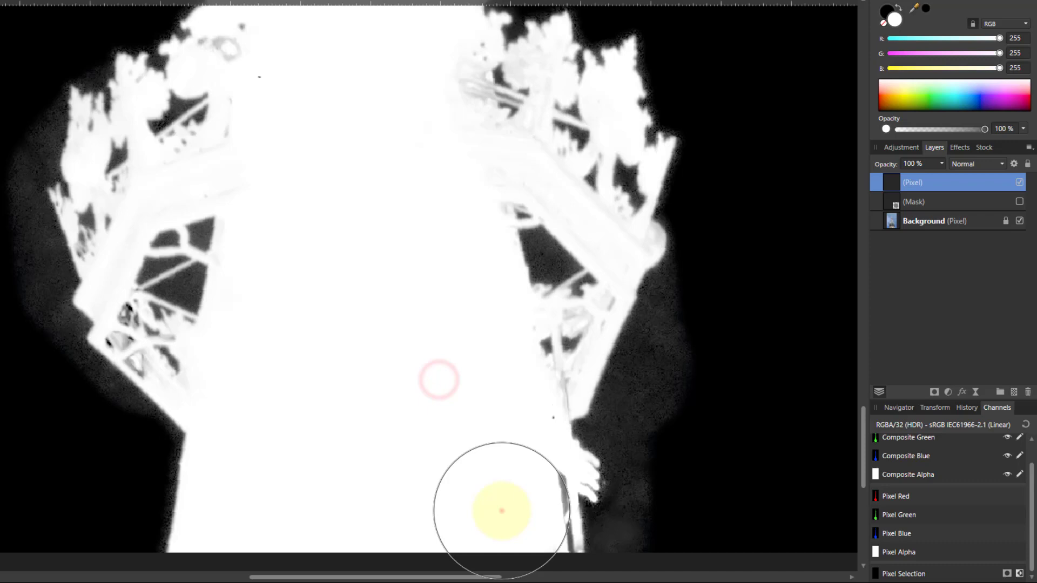
pyautogui.click(501, 511)
pyautogui.scroll(1, 382, 439)
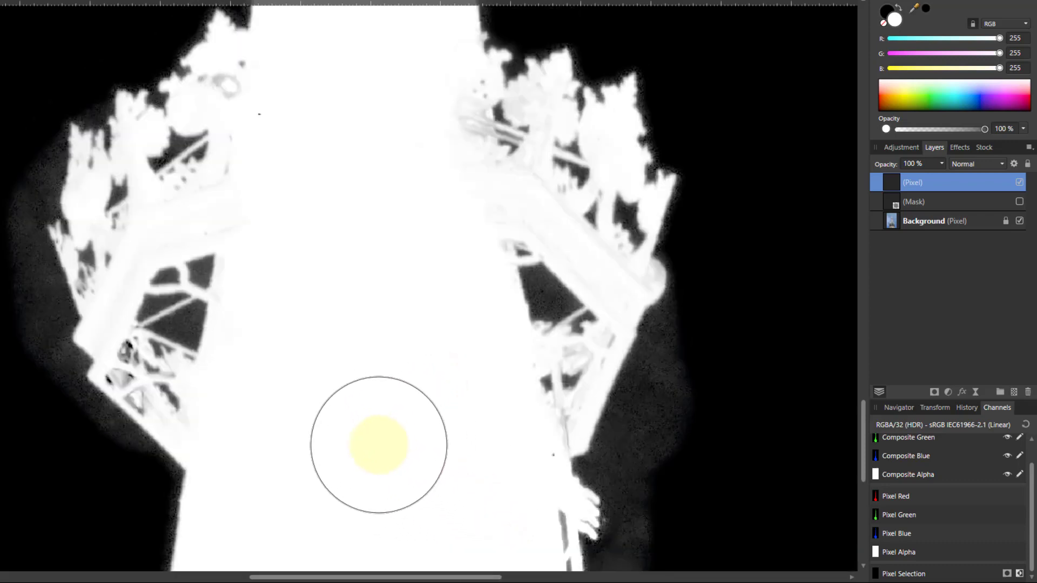
# Switch to black and black out the haze on both sides of the tower.
pyautogui.press('x')
pyautogui.moveTo(585, 474)
pyautogui.mouseDown()
pyautogui.moveTo(630, 398)
pyautogui.moveTo(638, 509)
pyautogui.moveTo(706, 328)
pyautogui.mouseUp()
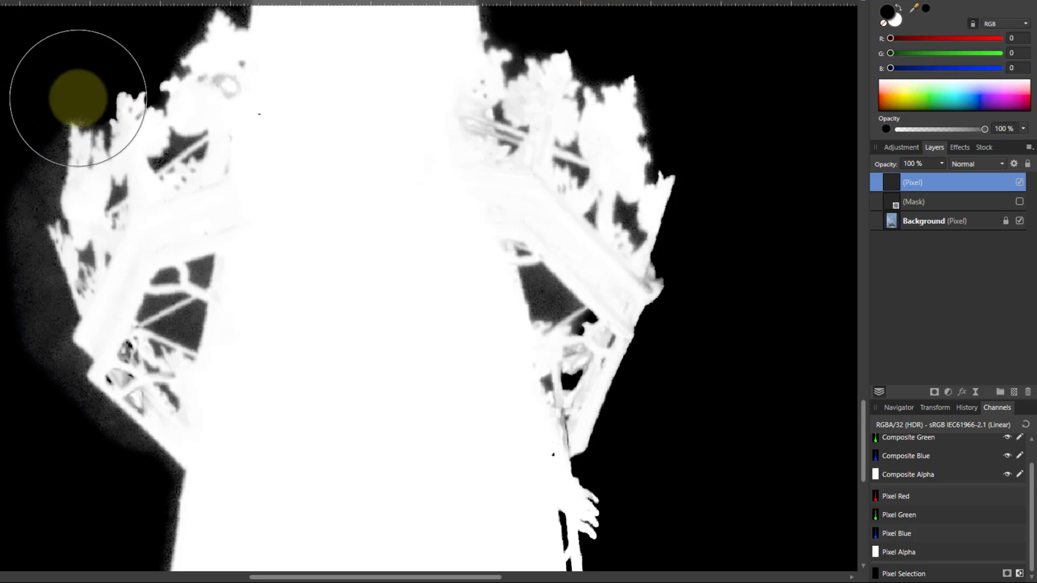
pyautogui.moveTo(37, 97)
pyautogui.mouseDown()
pyautogui.moveTo(3, 216)
pyautogui.moveTo(5, 259)
pyautogui.moveTo(98, 567)
pyautogui.mouseUp()
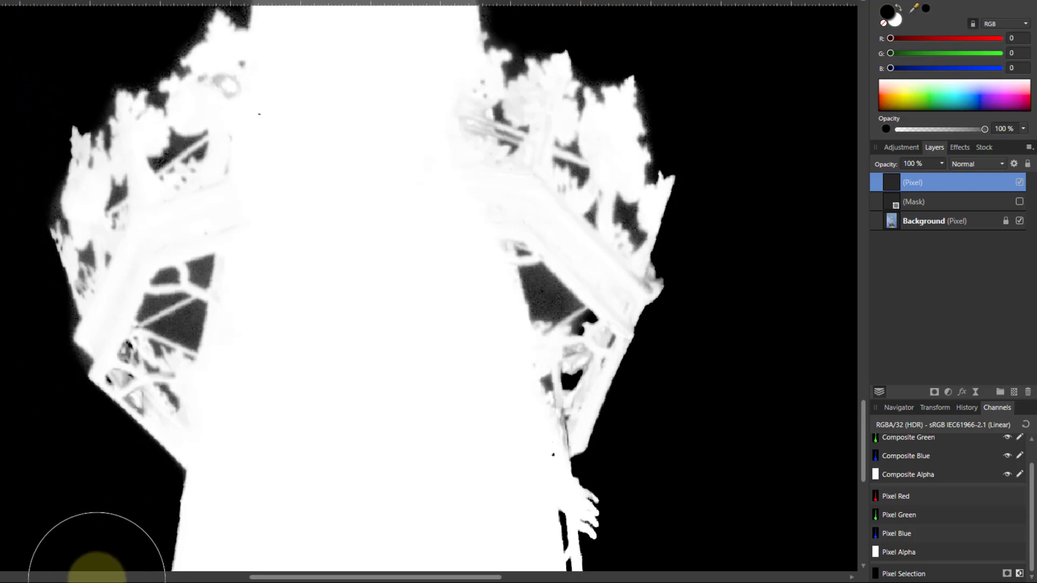
# Fit the whole spire mask in view and open the greyscale Pixel layer's context menu.
pyautogui.hotkey('ctrl', '0')
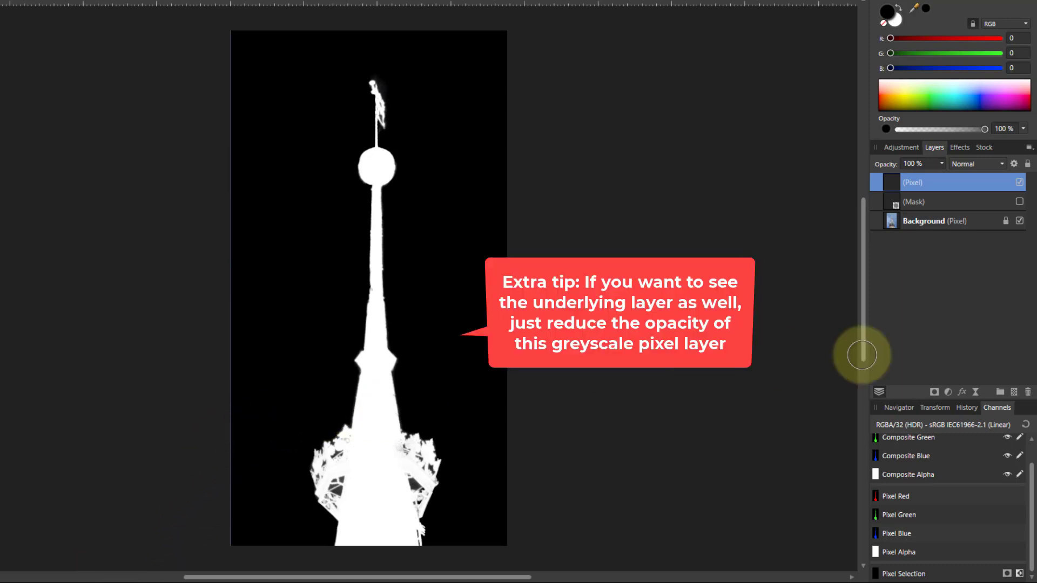
pyautogui.rightClick(891, 182)
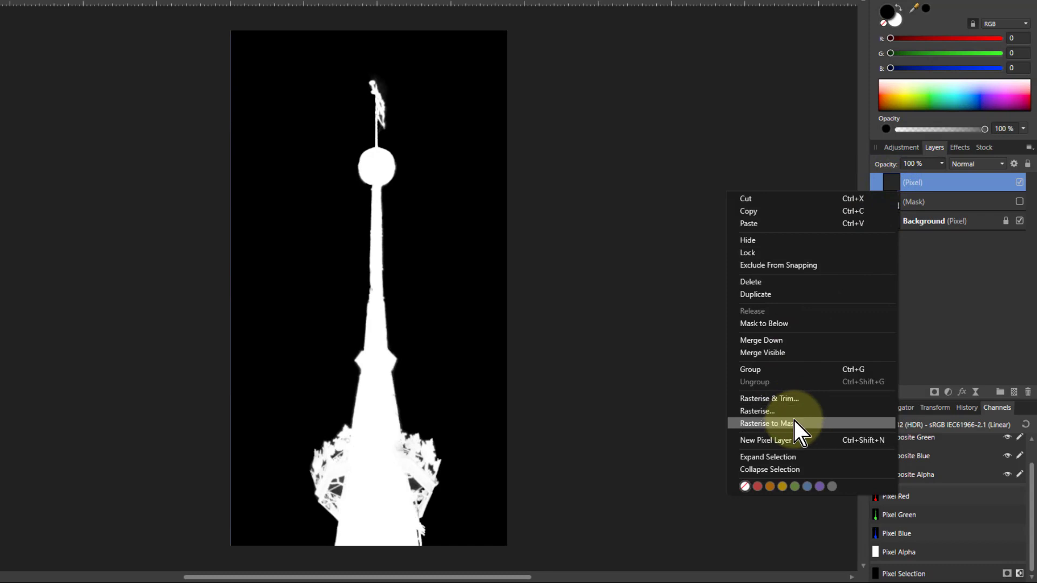
# Save the greyscale image as a Spare Channel, then remove the Mask and greyscale Pixel layers.
pyautogui.click(893, 180)
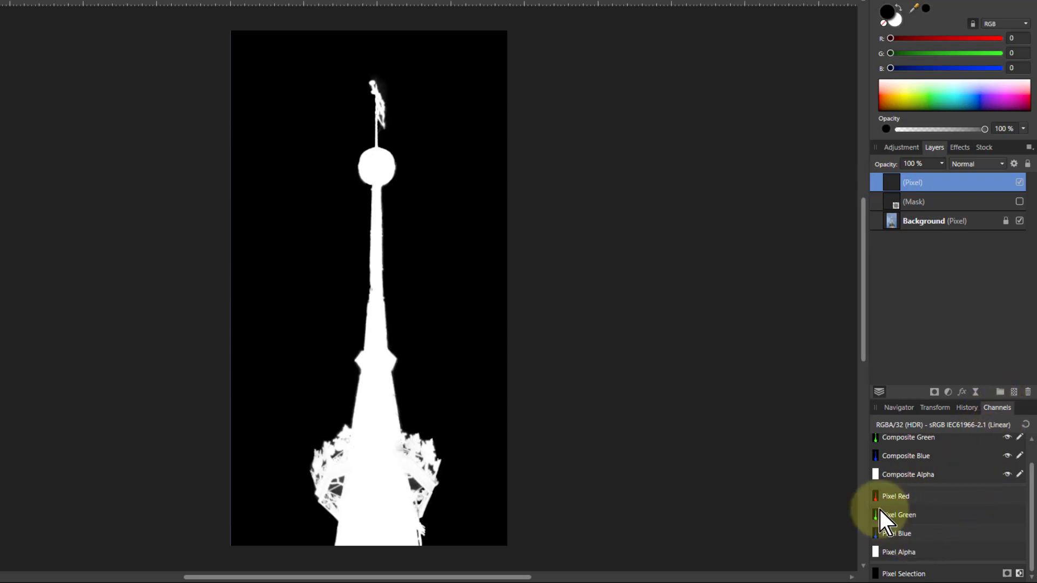
pyautogui.rightClick(899, 533)
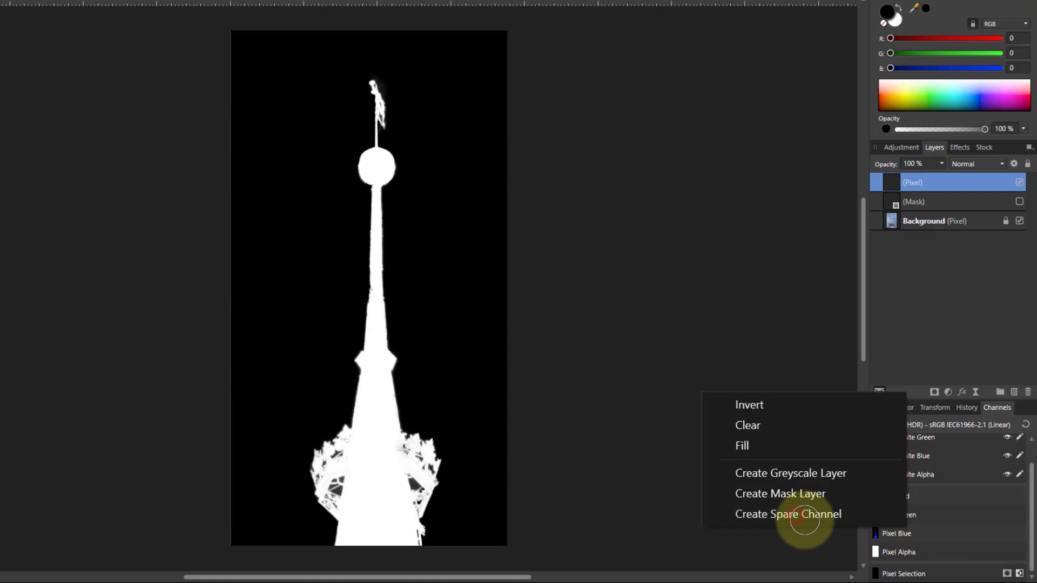
pyautogui.click(797, 519)
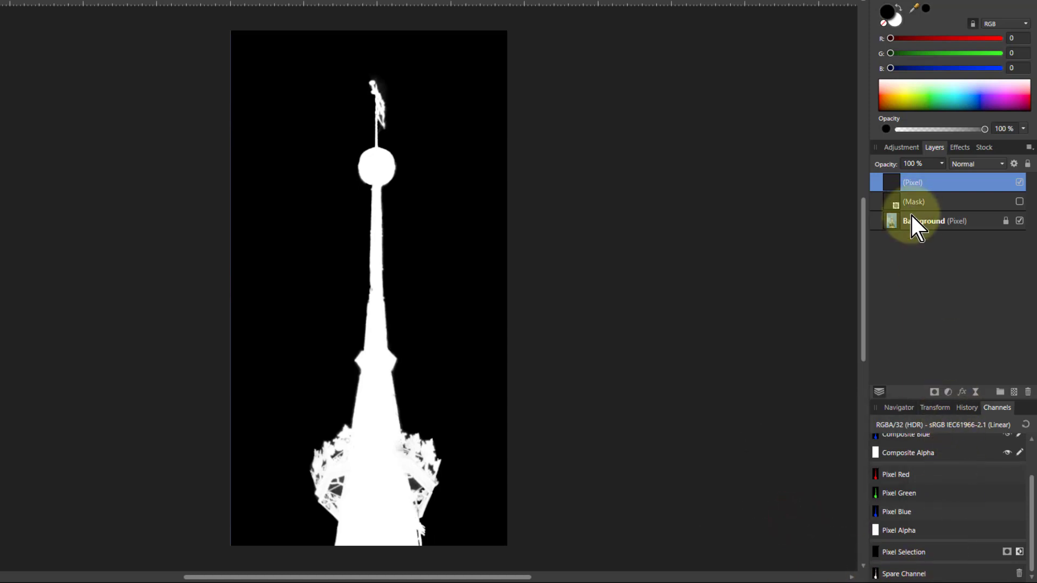
pyautogui.hotkey('ctrl', 'z')
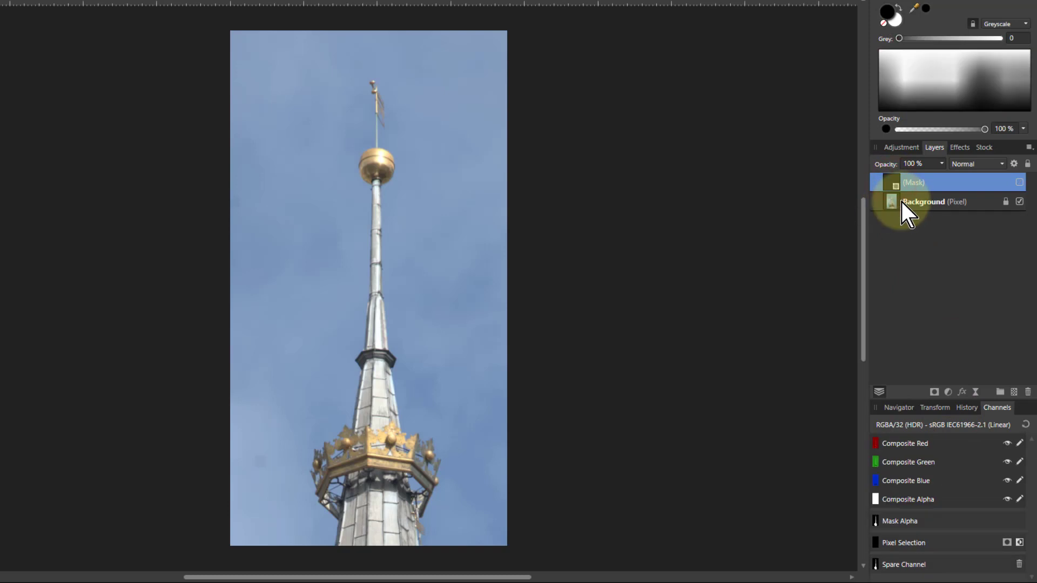
pyautogui.hotkey('ctrl', 'z')
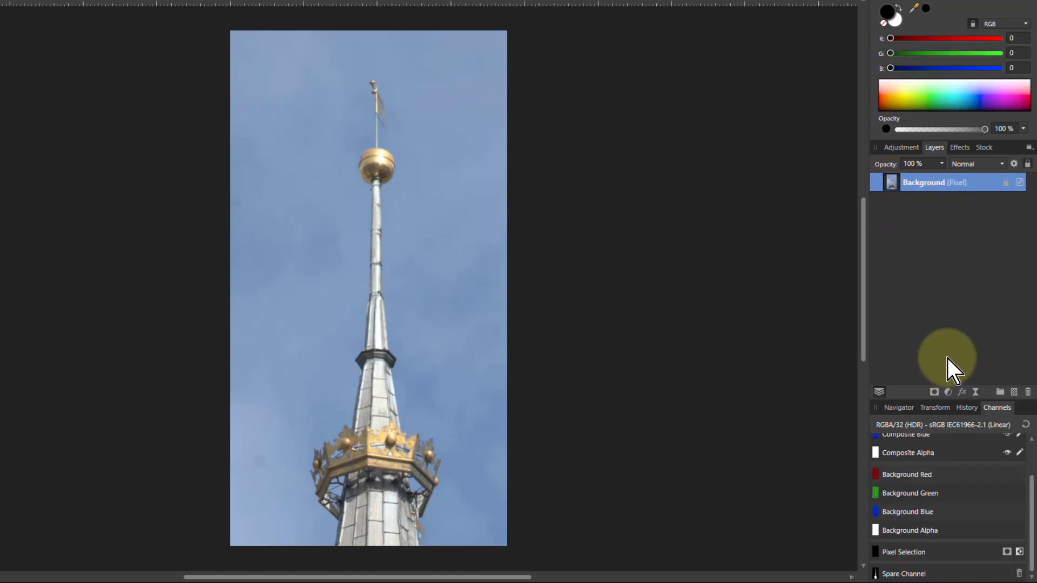
# Add a Curves adjustment and load the Spare Channel as its alpha mask.
pyautogui.click(948, 392)
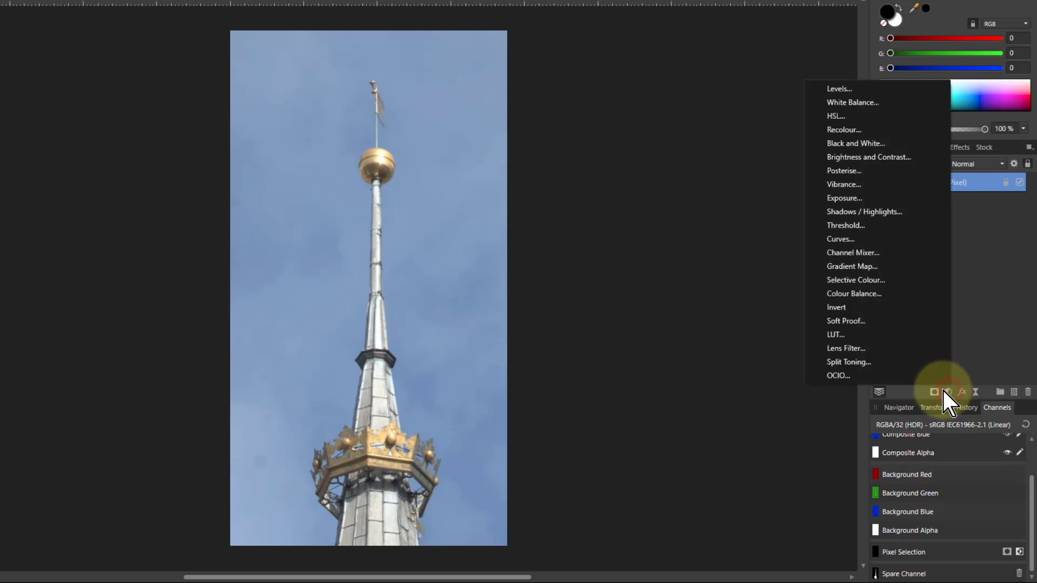
pyautogui.click(843, 238)
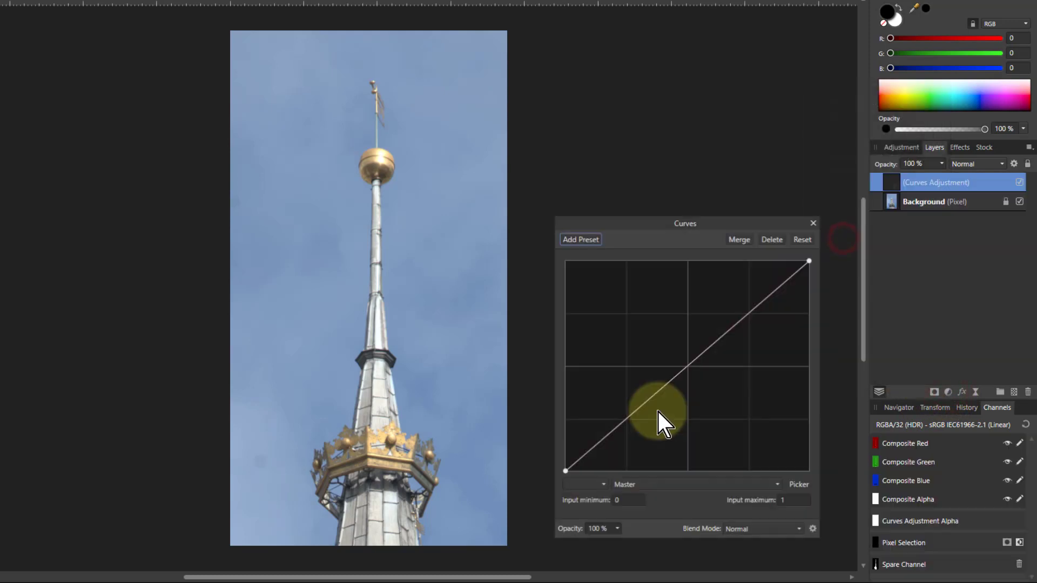
pyautogui.rightClick(906, 566)
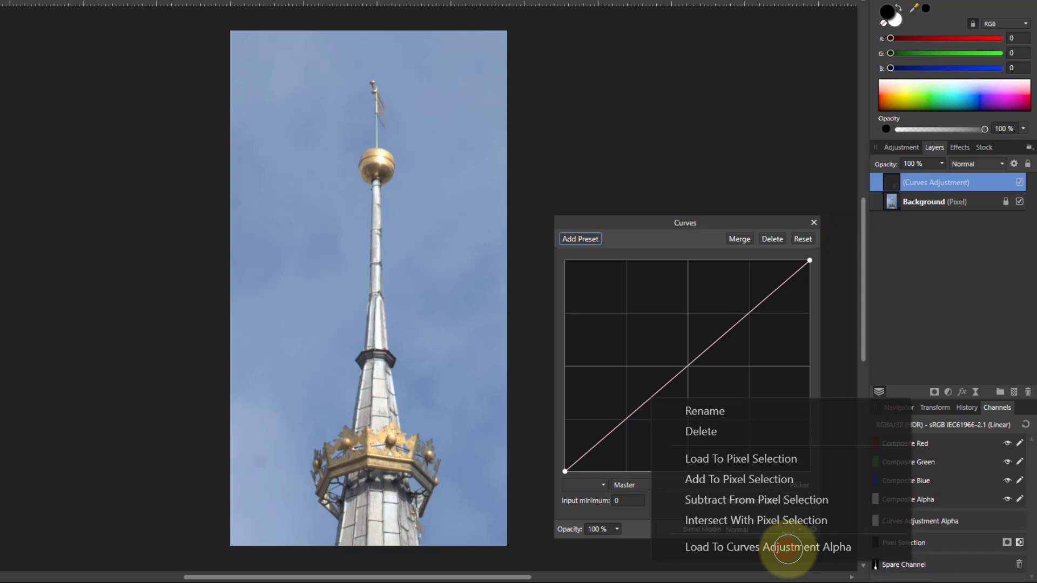
pyautogui.click(787, 550)
# Raise the upper midpoint and lower a second point to form a gentle S-curve.
pyautogui.moveTo(694, 358); pyautogui.dragTo(734, 322)
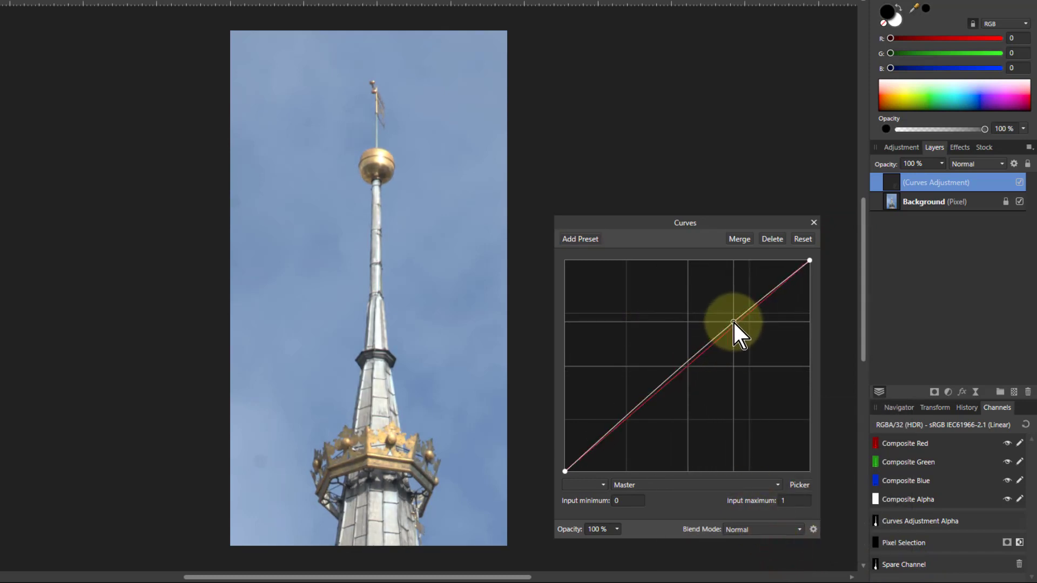
pyautogui.click(645, 398)
pyautogui.moveTo(644, 398); pyautogui.dragTo(655, 407)
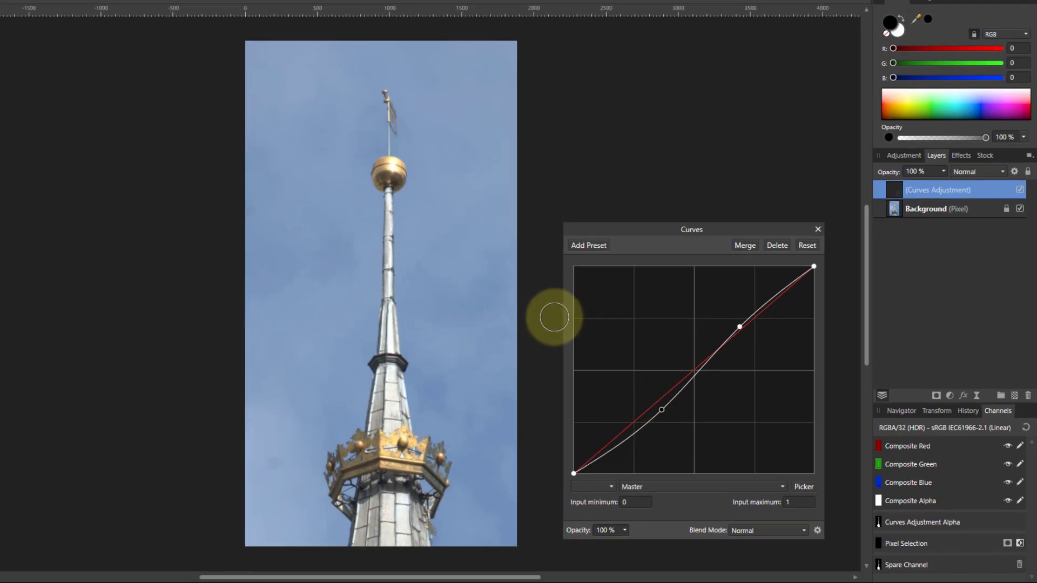